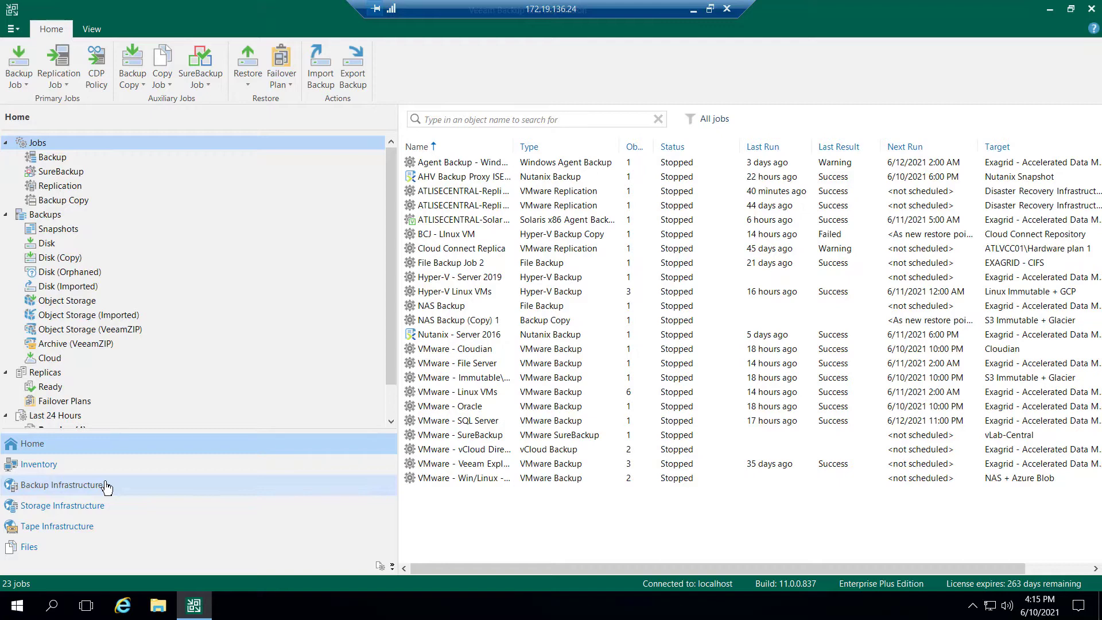
Step: Open ATLVCC01's service provider properties, confirm its DNS name, and allow it to manage this server
{"action": "left_click", "coordinate": [107, 487]}
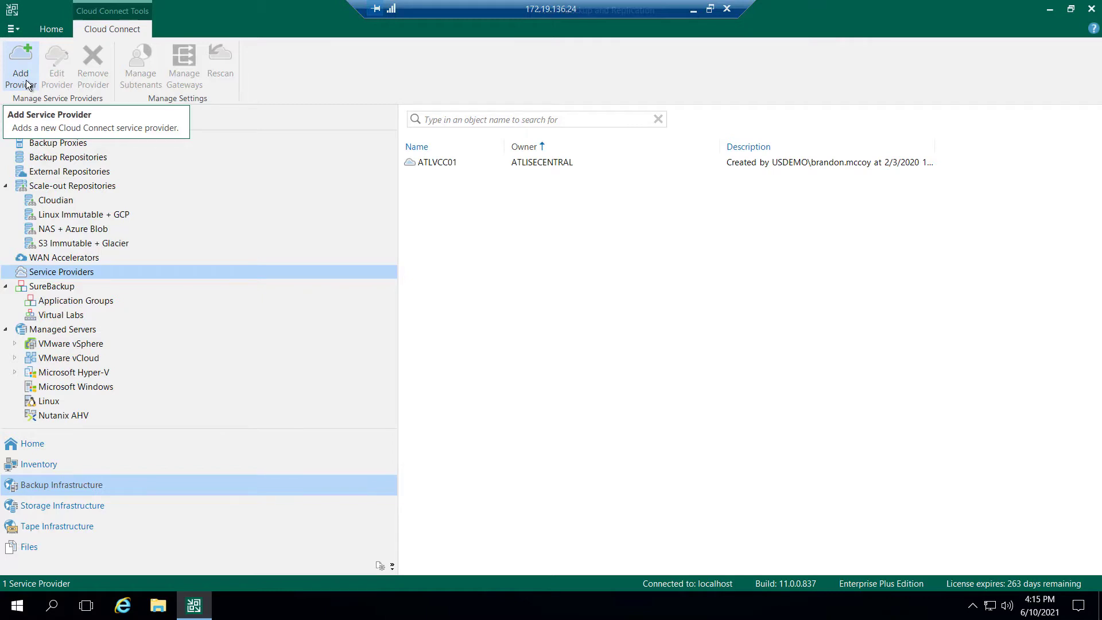
{"action": "right_click", "coordinate": [539, 164]}
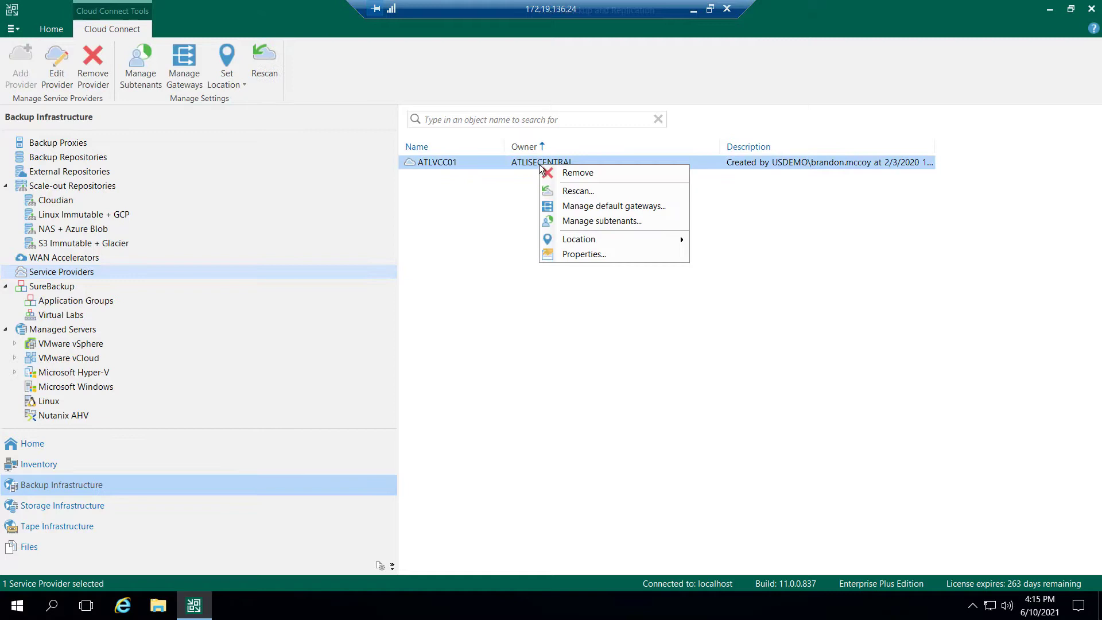
{"action": "left_click", "coordinate": [577, 253]}
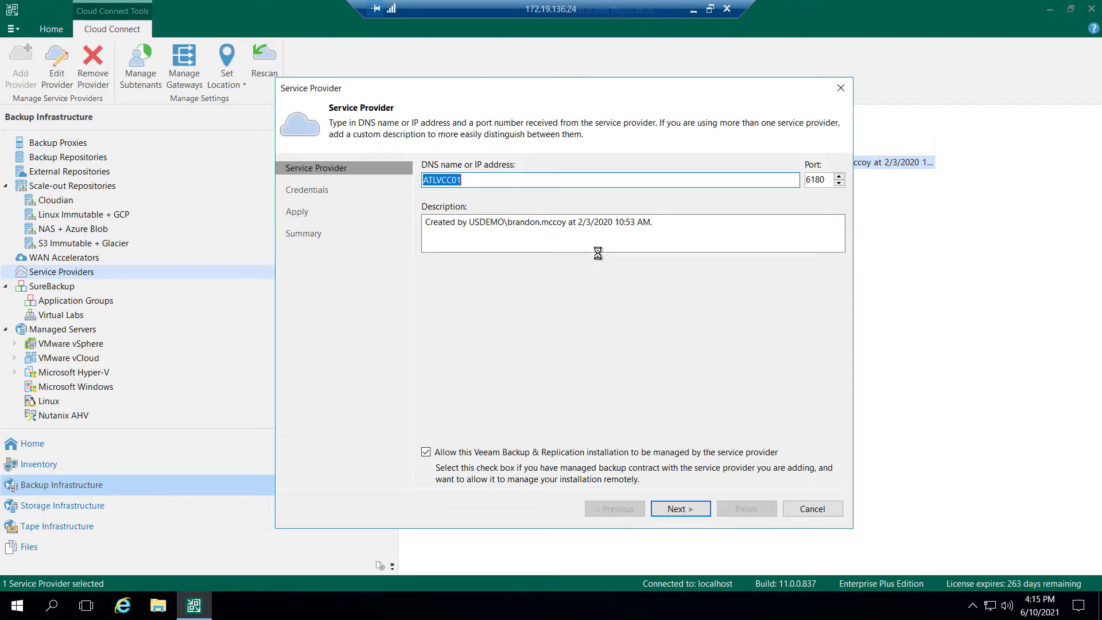
{"action": "left_click", "coordinate": [519, 182]}
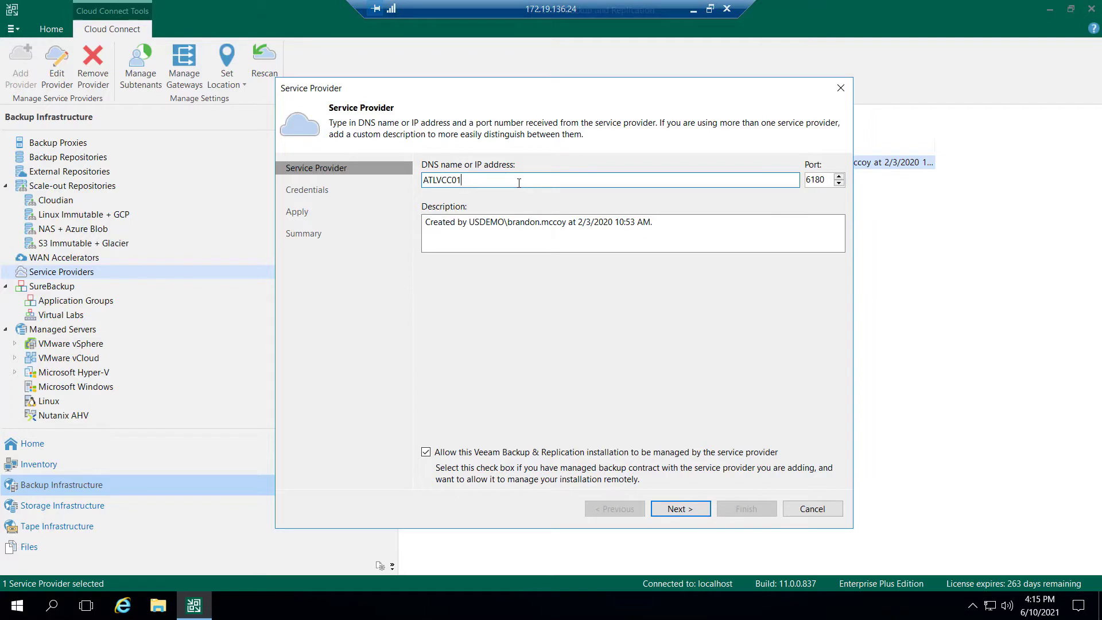
{"action": "left_click", "coordinate": [425, 454]}
Step: Accept ATLVCC01's certificate and connect using the saved ATLISECENTRAL credentials instead of adding new ones
{"action": "left_click", "coordinate": [686, 510]}
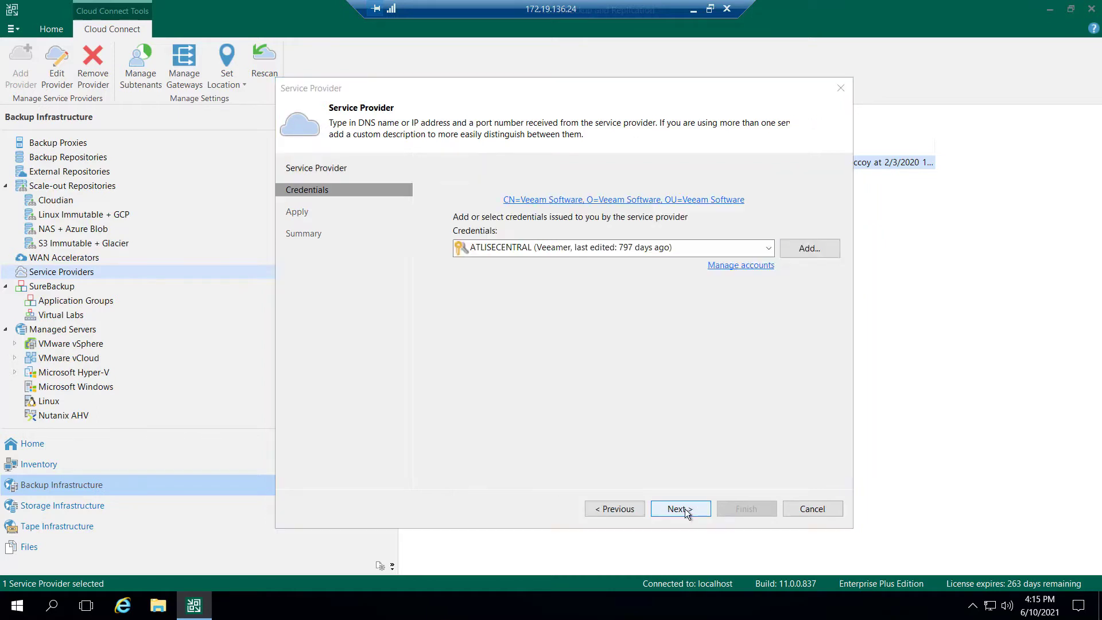
{"action": "left_click", "coordinate": [599, 351]}
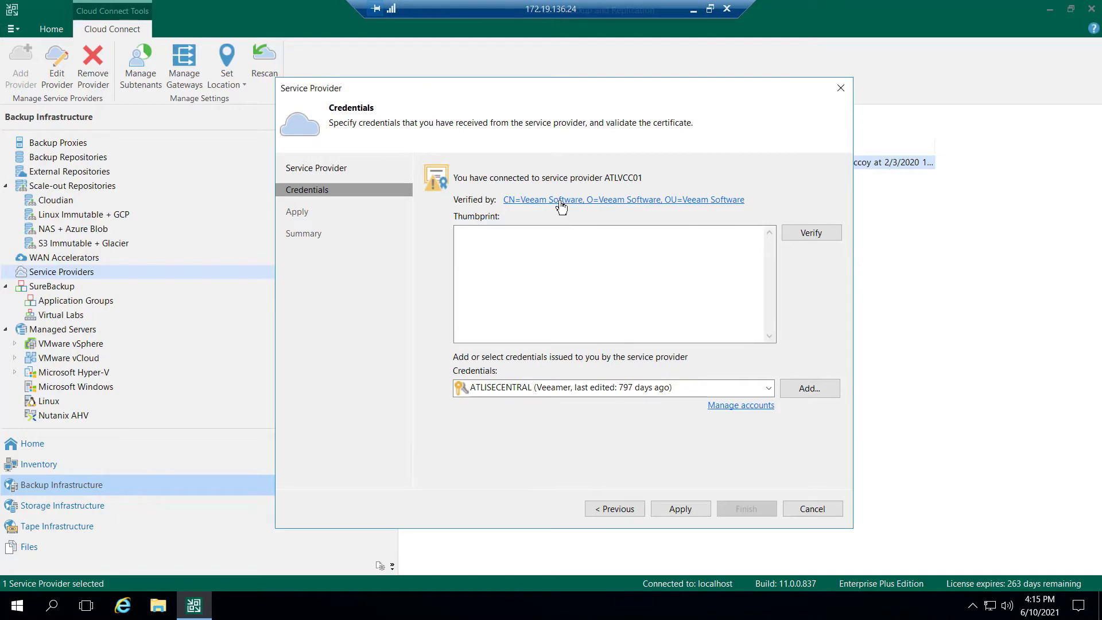
{"action": "left_click", "coordinate": [808, 389]}
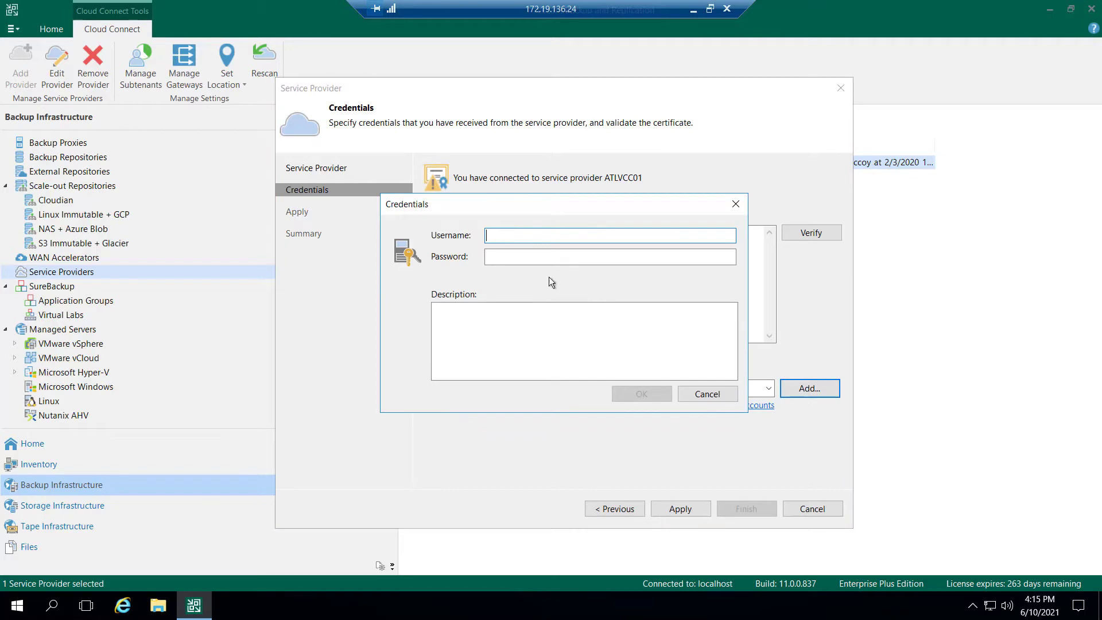
{"action": "left_click", "coordinate": [697, 398]}
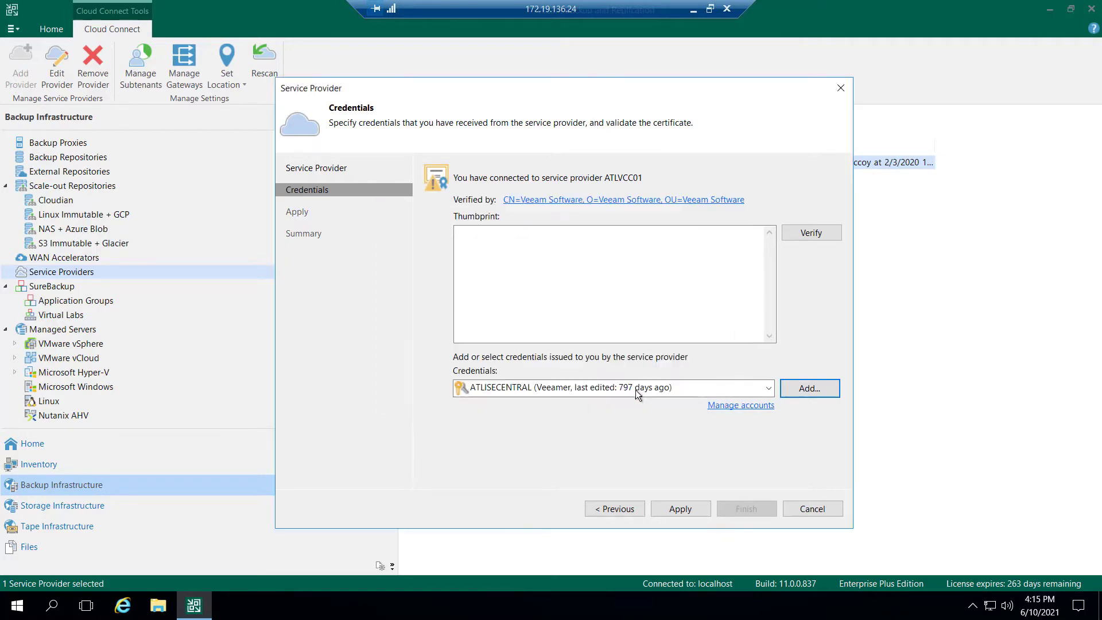
{"action": "left_click", "coordinate": [635, 390]}
{"action": "left_click", "coordinate": [566, 391]}
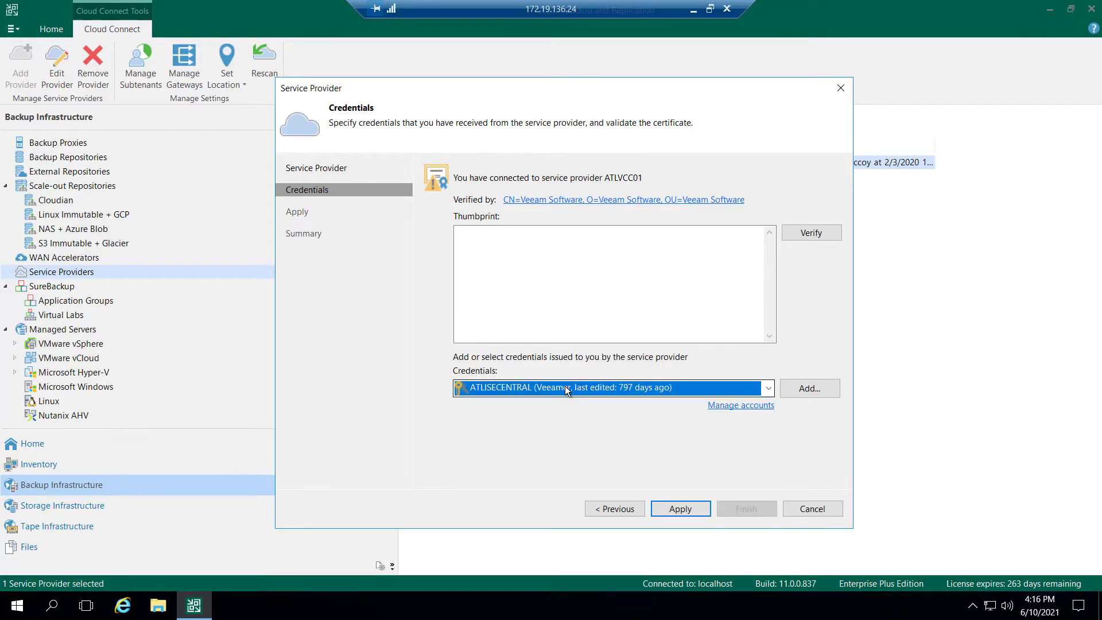
{"action": "left_click", "coordinate": [698, 508]}
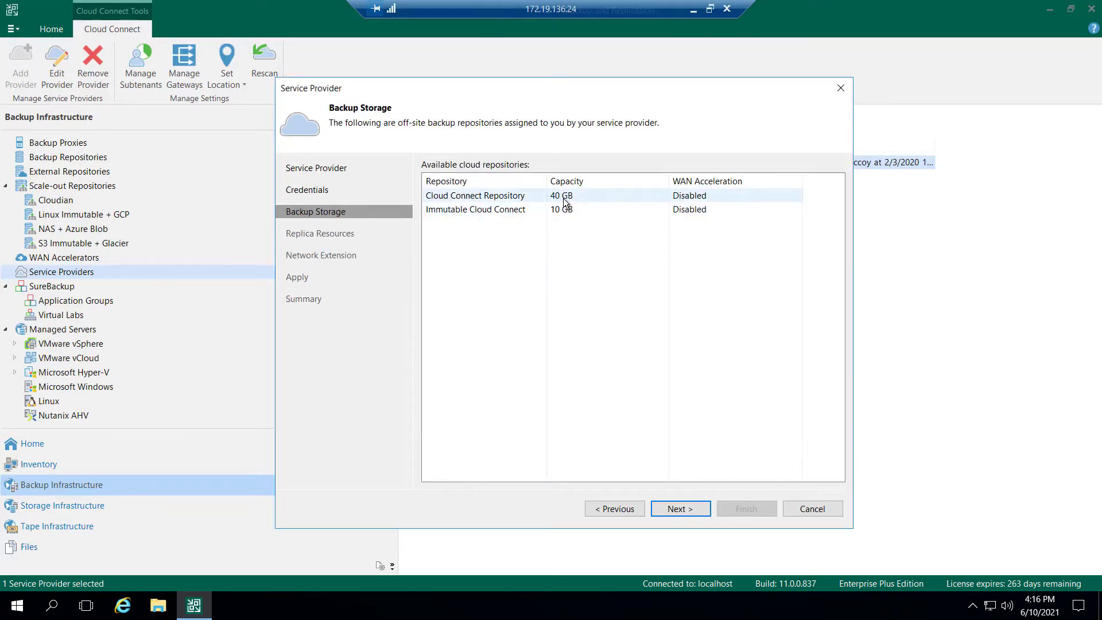
Step: Keep Backup Storage, Replica Resources and Network Extension unchanged, apply, and finish the ATLVCC01 wizard
{"action": "left_click", "coordinate": [672, 509]}
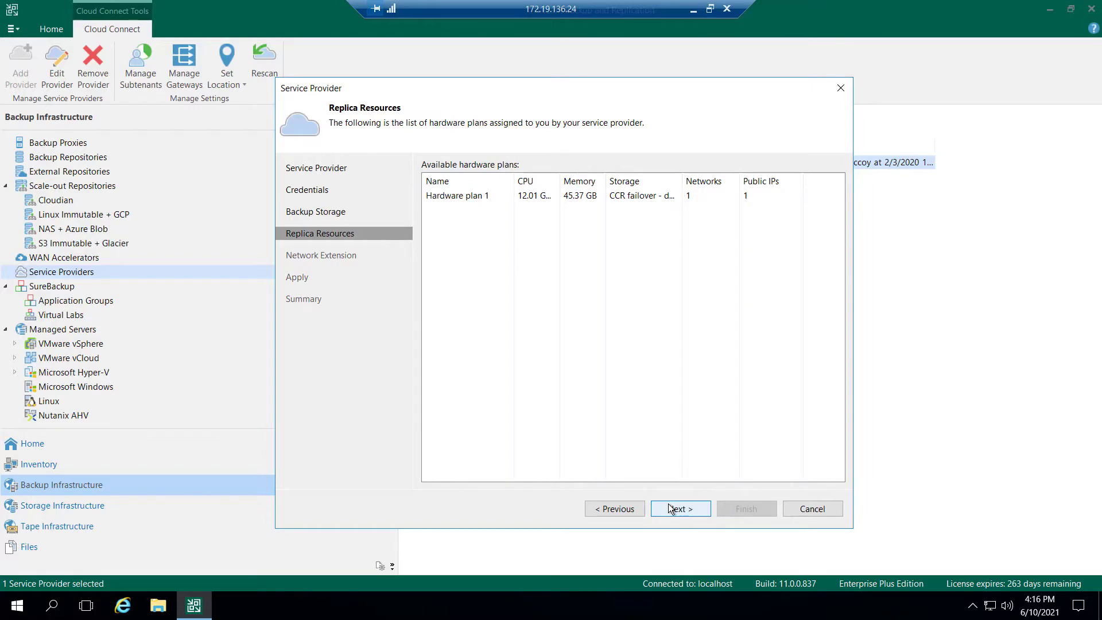
{"action": "left_click", "coordinate": [672, 509]}
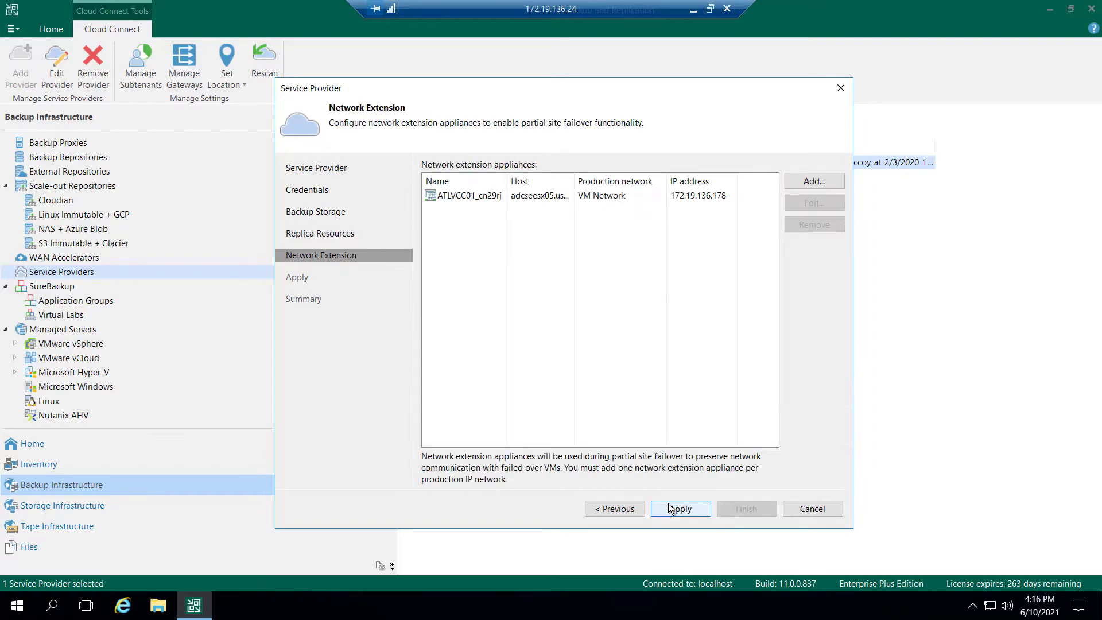
{"action": "left_click", "coordinate": [672, 508]}
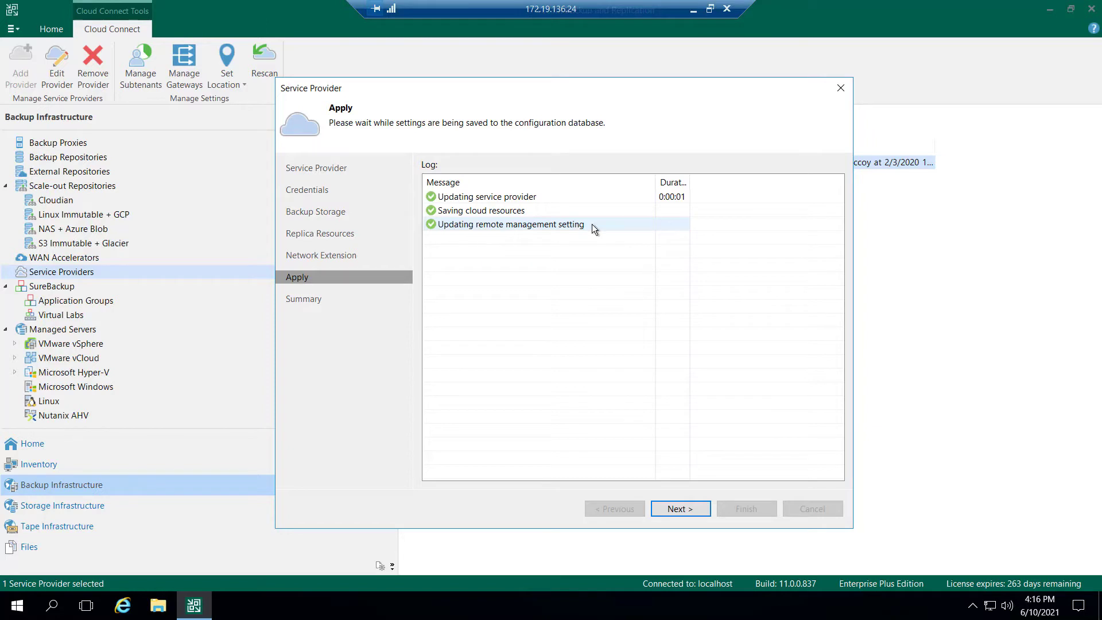
{"action": "left_click", "coordinate": [680, 509]}
{"action": "left_click", "coordinate": [733, 508]}
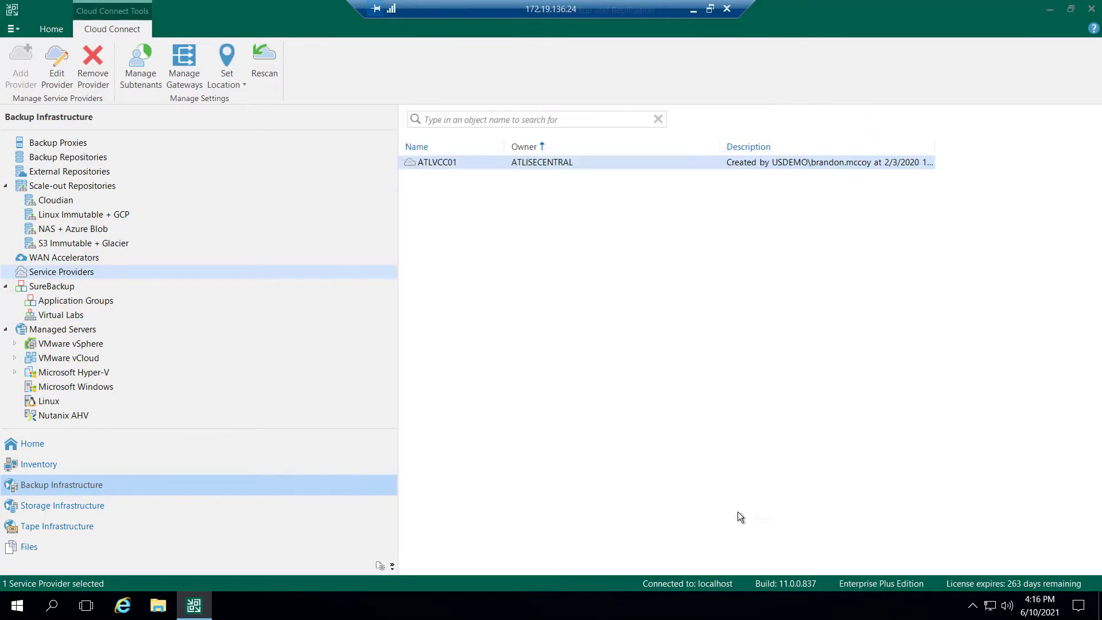
Step: Launch Veeam Management Agent from a 'veeam' search and check its ATLVCC01 connection without changing settings
{"action": "left_click", "coordinate": [52, 607]}
{"action": "type", "text": "veeam"}
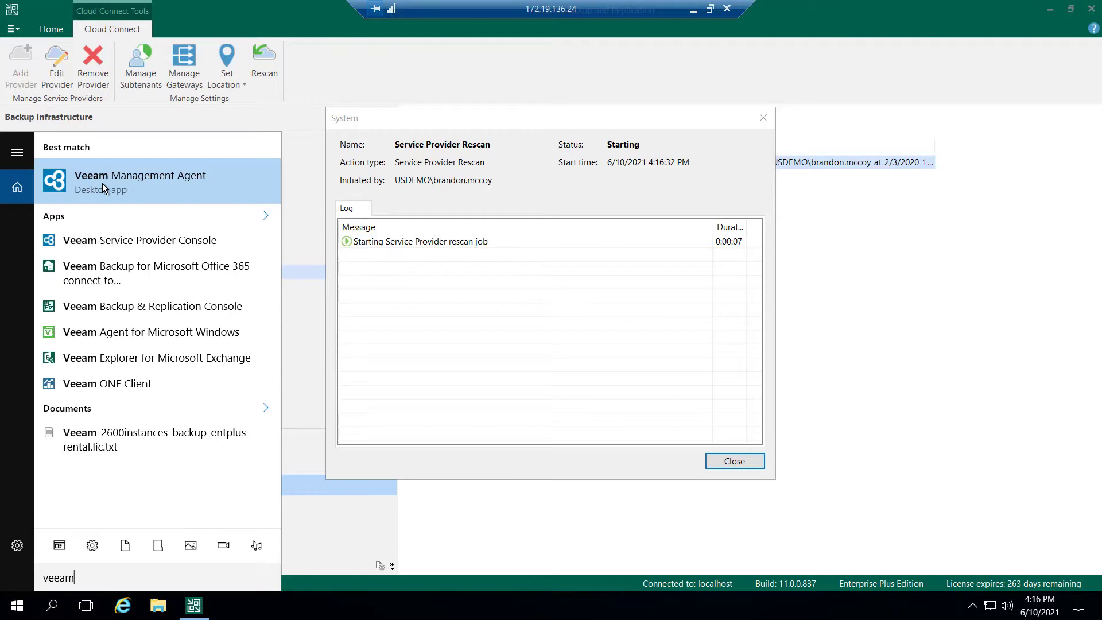
{"action": "left_click", "coordinate": [57, 184]}
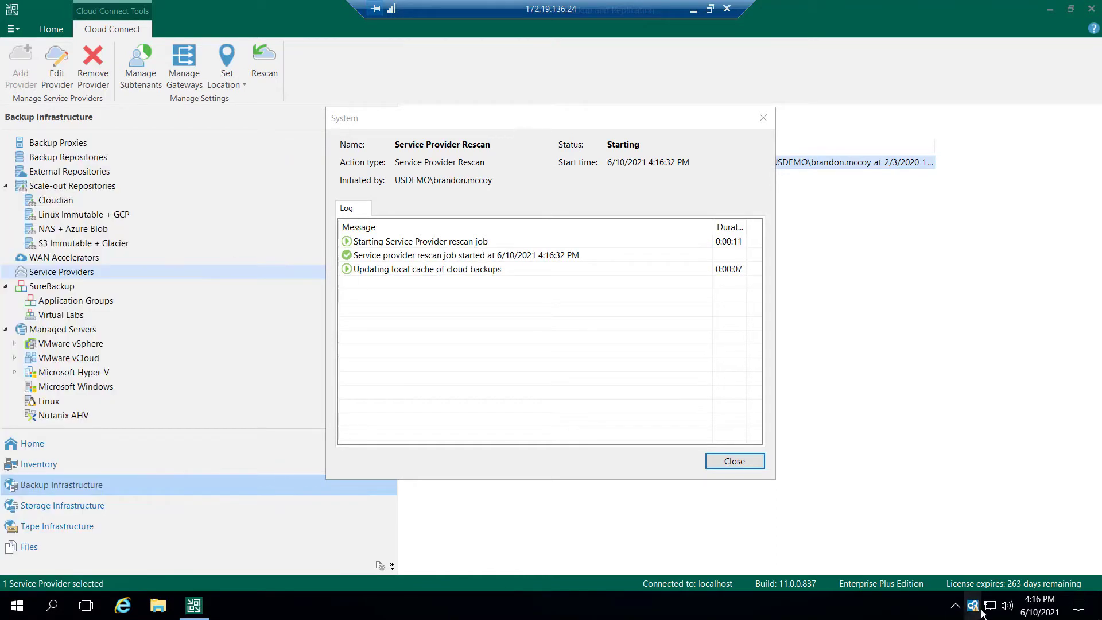
{"action": "double_click", "coordinate": [971, 606]}
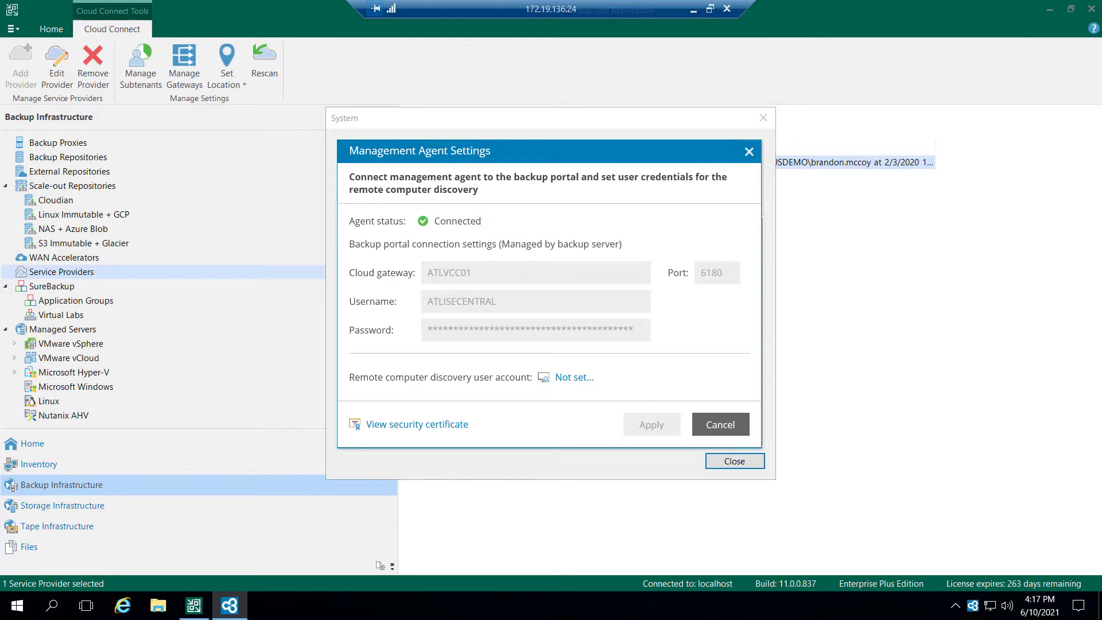
{"action": "left_click", "coordinate": [728, 427]}
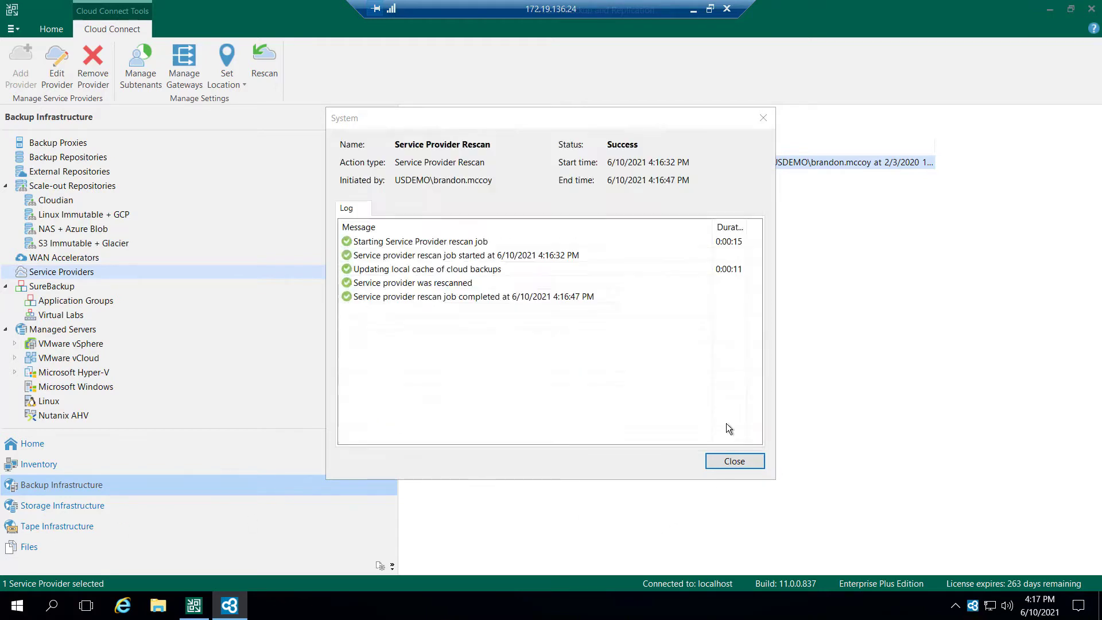
Step: Close the rescan log, select ATLISECENTRAL under Discovered Backup Servers, and view Backup Jobs
{"action": "left_click", "coordinate": [741, 461]}
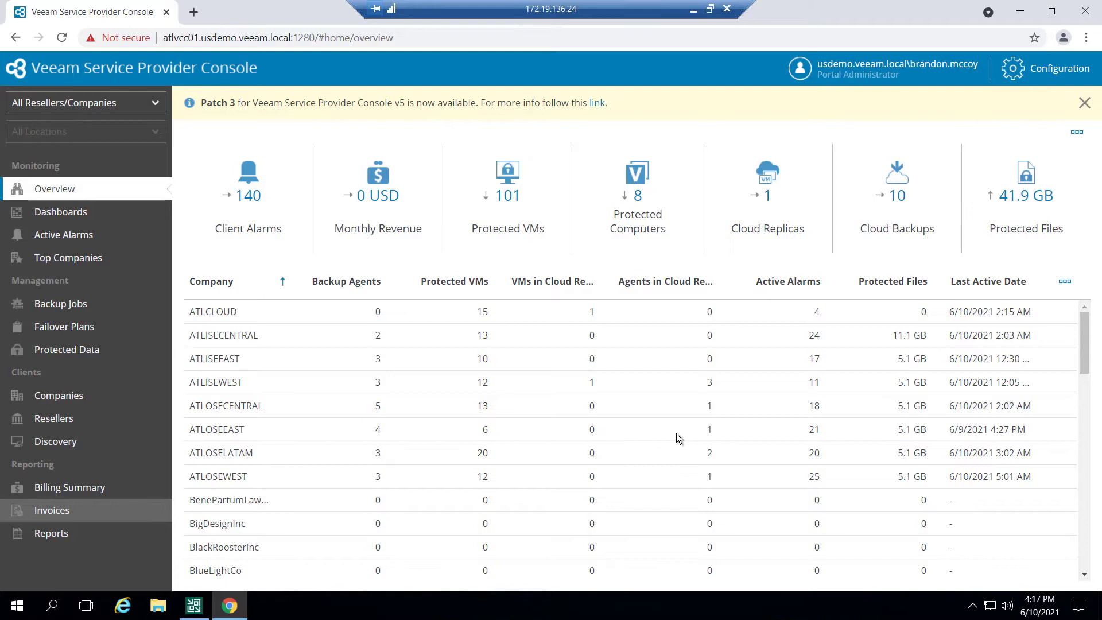
{"action": "left_click", "coordinate": [275, 275]}
{"action": "left_click", "coordinate": [62, 443]}
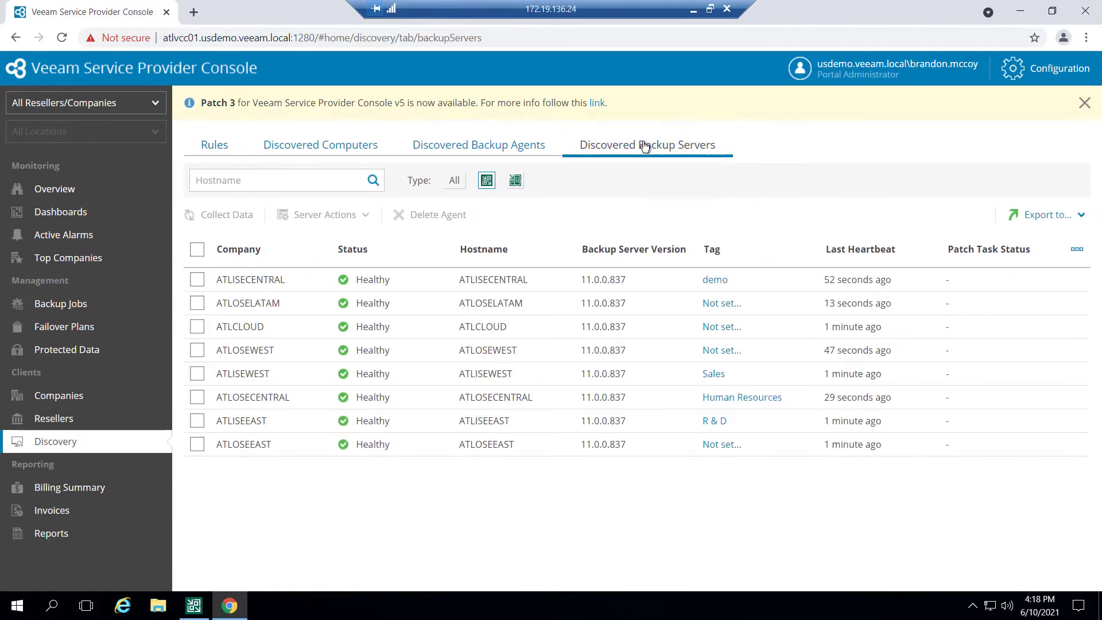
{"action": "left_click", "coordinate": [198, 280]}
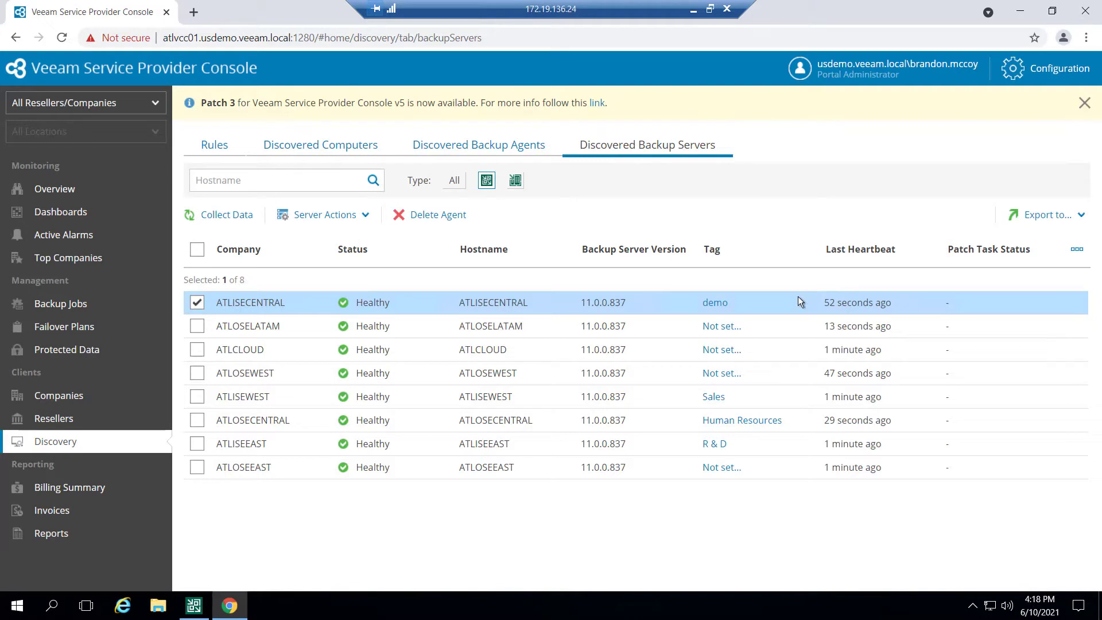
{"action": "left_click", "coordinate": [61, 311]}
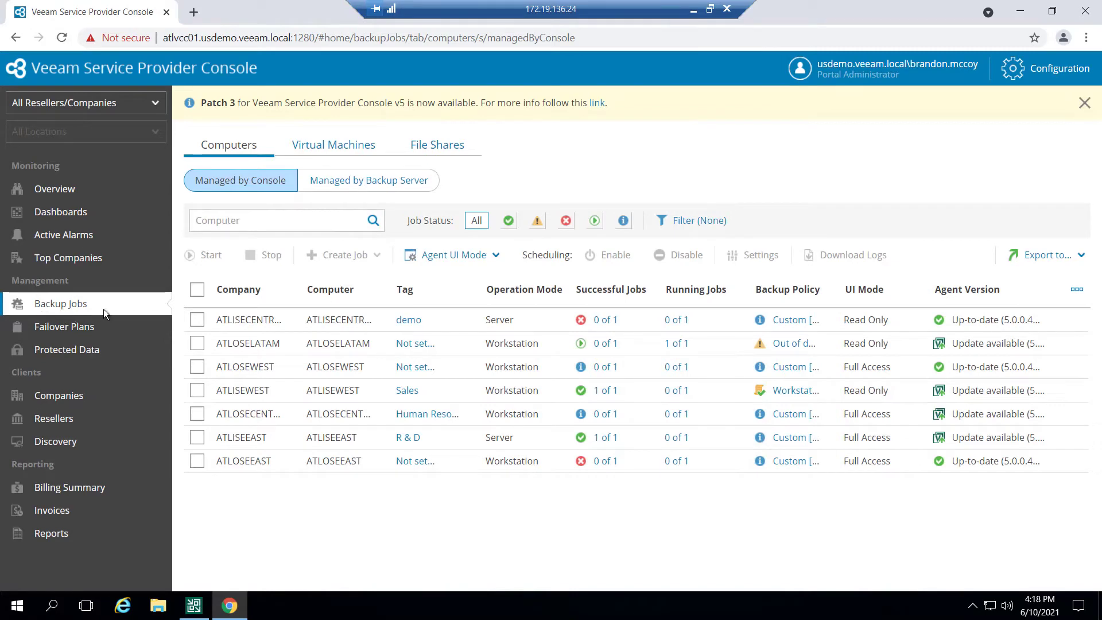
Step: Browse Virtual Infrastructure VM jobs, then view the AWS and Azure Public Cloud jobs for ATLCLOUD
{"action": "left_click", "coordinate": [339, 157]}
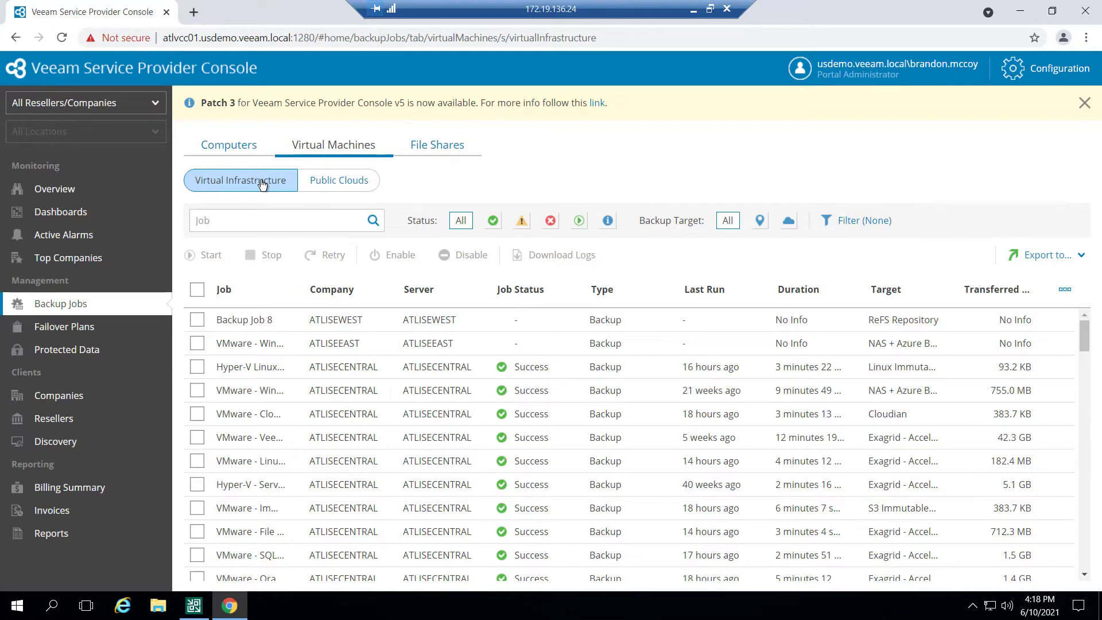
{"action": "left_click", "coordinate": [316, 183]}
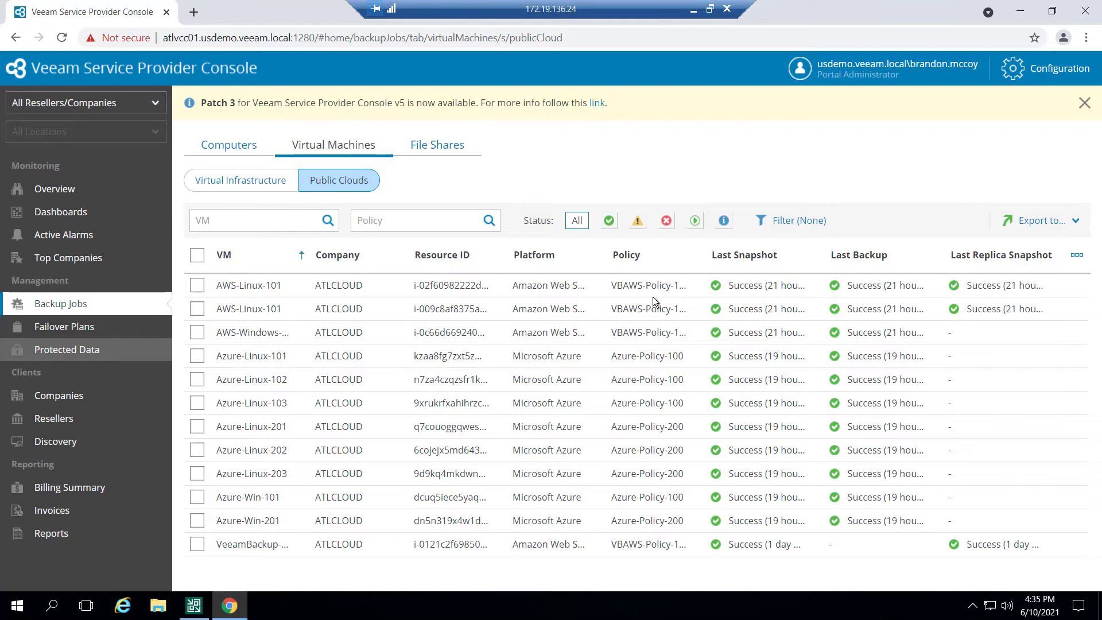
Step: Return to Virtual Infrastructure jobs and inspect, then close, a failed job's error details
{"action": "left_click", "coordinate": [253, 181]}
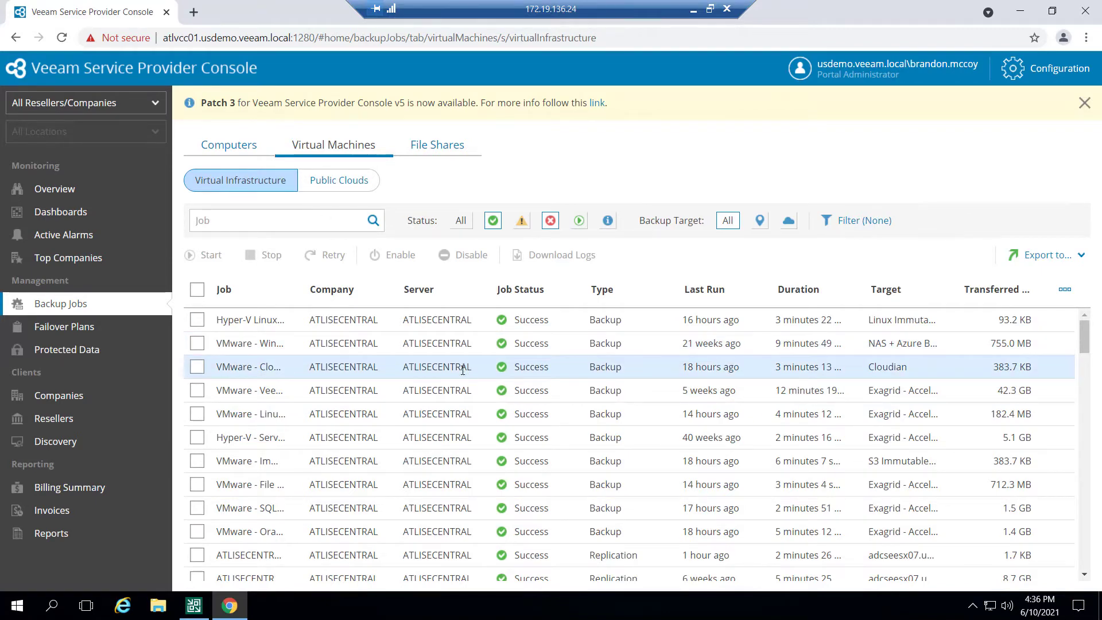
{"action": "scroll", "coordinate": [462, 374], "scroll_direction": "down", "scroll_amount": 15}
{"action": "scroll", "coordinate": [433, 430], "scroll_direction": "down", "scroll_amount": 4}
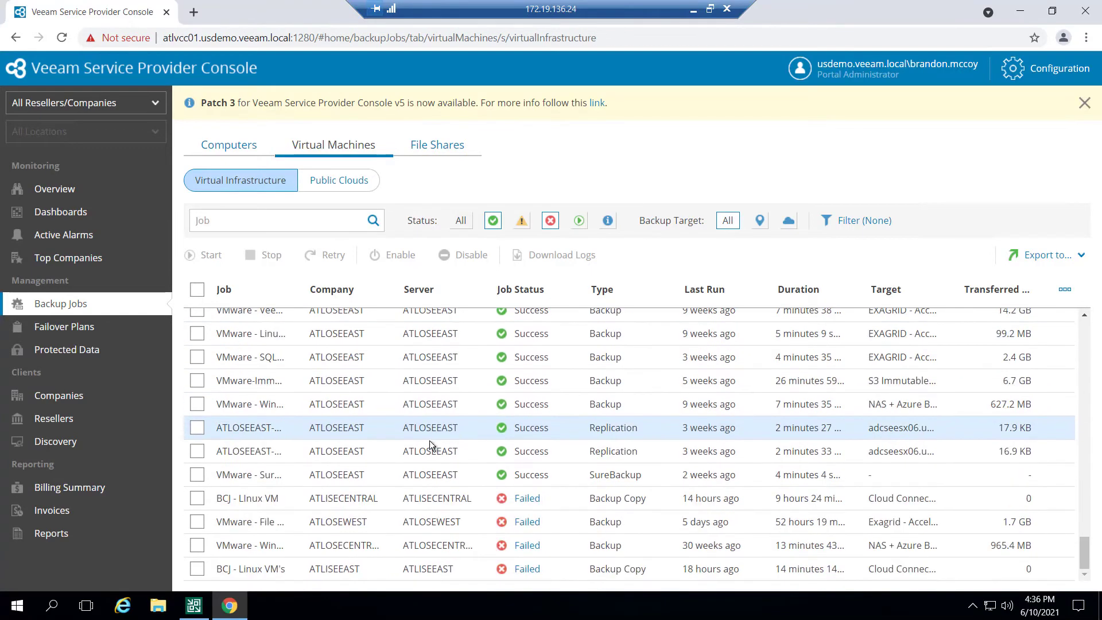
{"action": "left_click", "coordinate": [526, 498]}
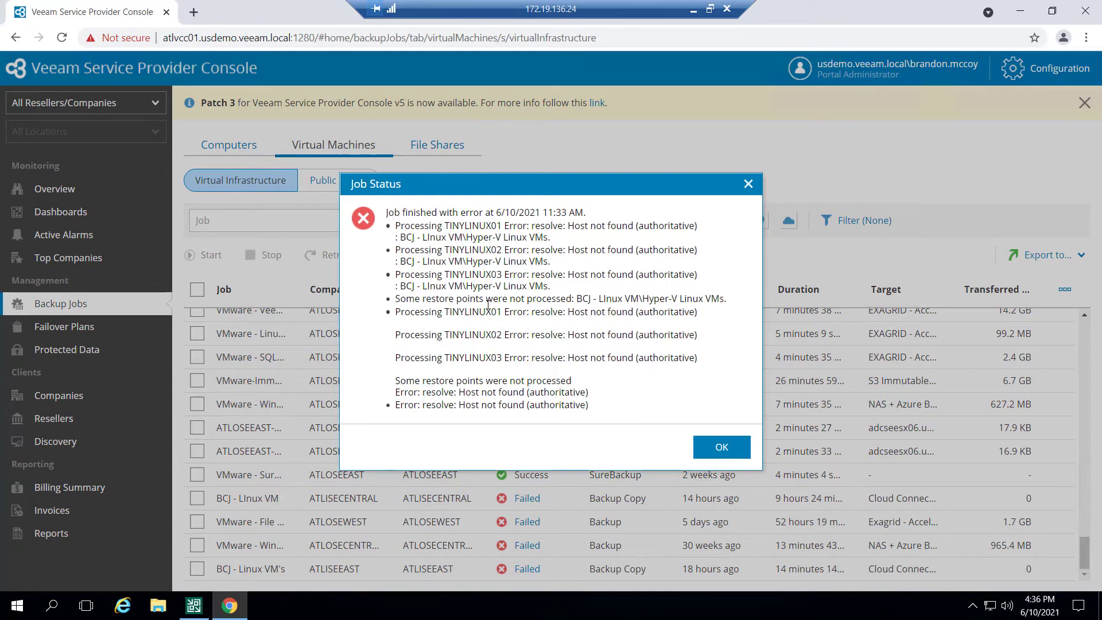
{"action": "left_click", "coordinate": [717, 446]}
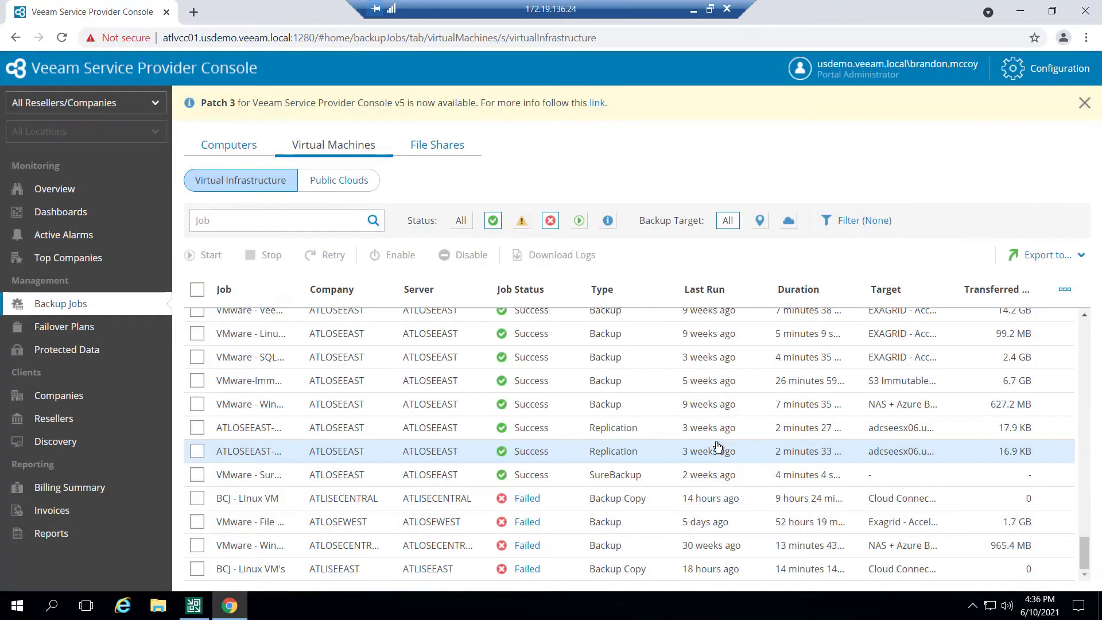
Step: Select and deselect the ATLOSEEAST VMware - SQL backup job
{"action": "left_click", "coordinate": [214, 356]}
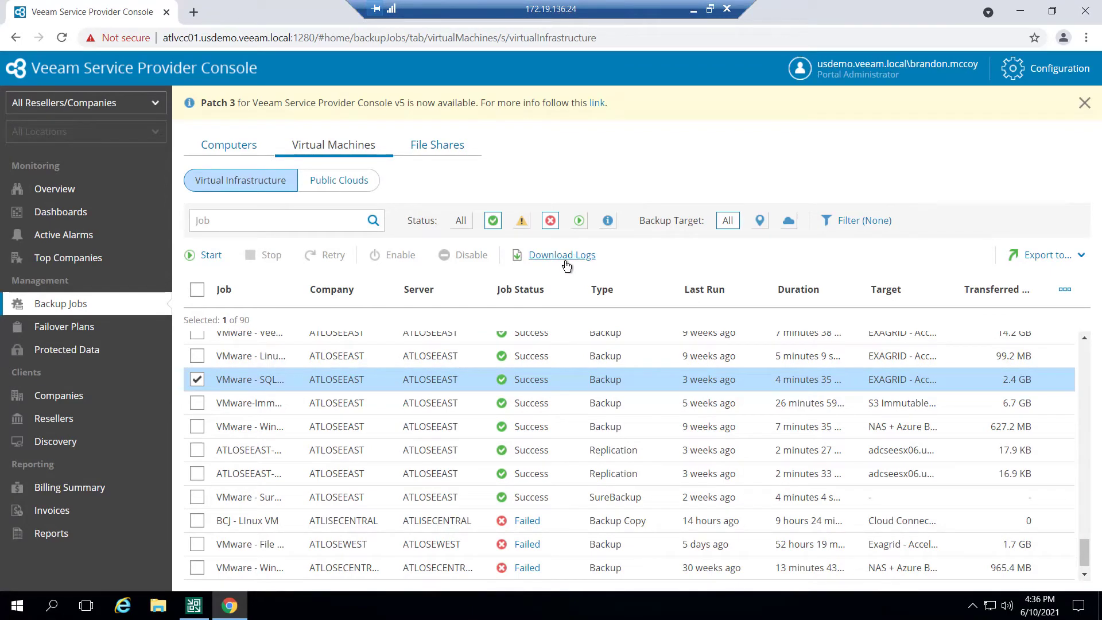
{"action": "left_click", "coordinate": [195, 380]}
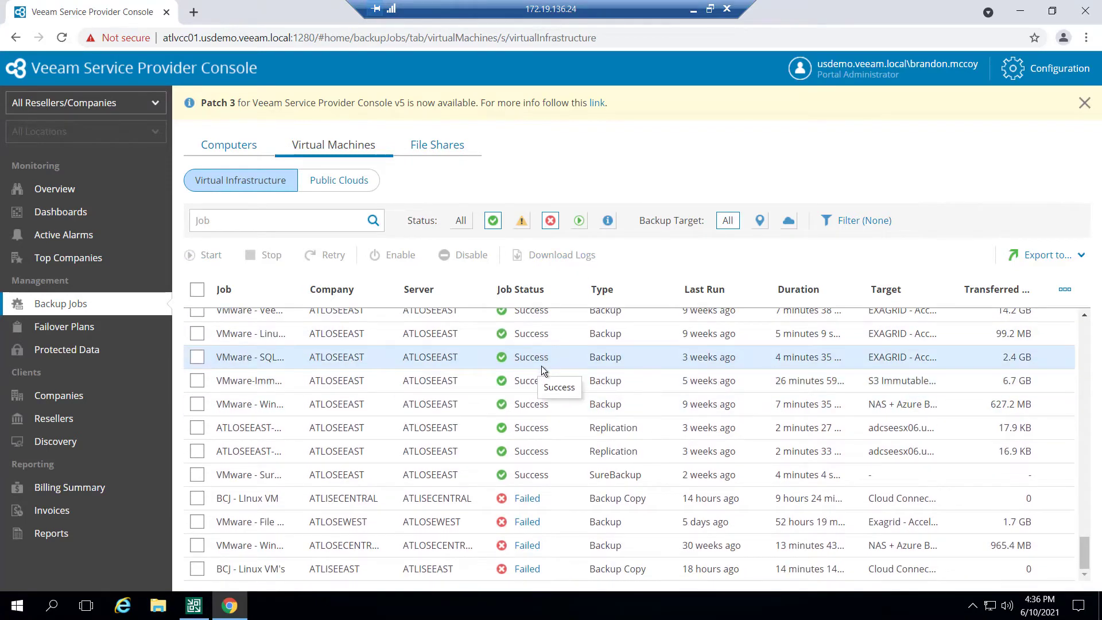
{"action": "scroll", "coordinate": [545, 367], "scroll_direction": "up", "scroll_amount": 4}
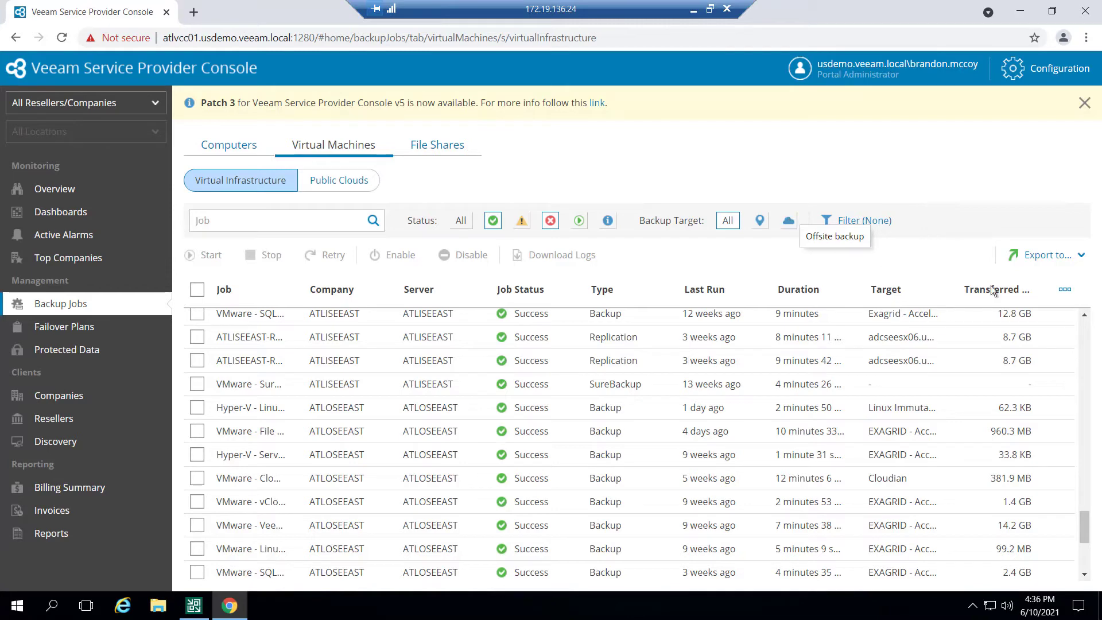
{"action": "left_click", "coordinate": [1066, 290]}
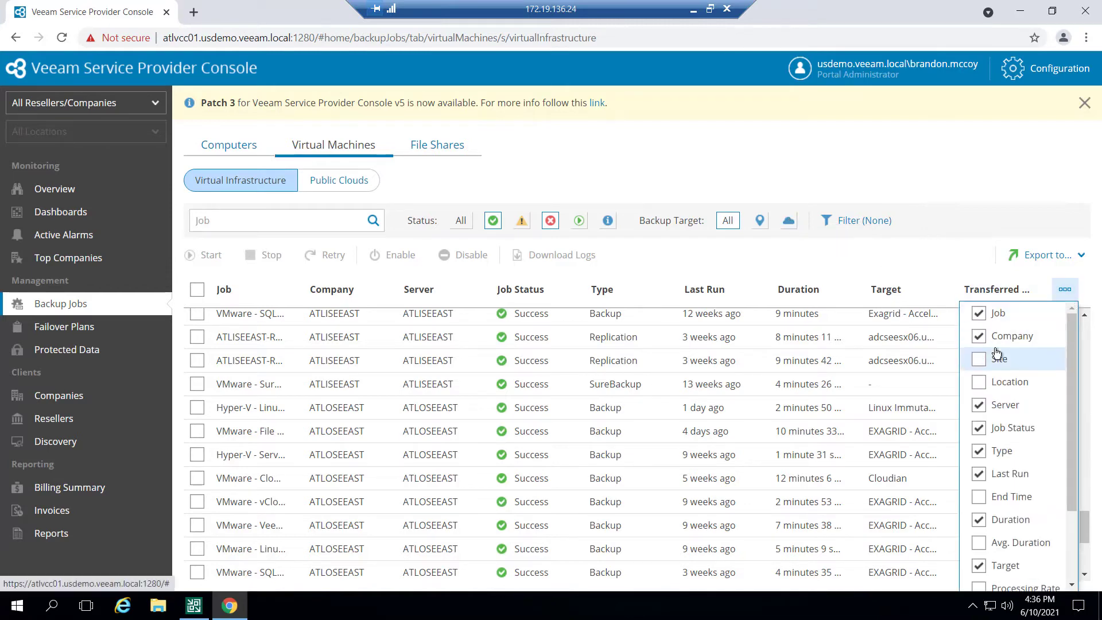
{"action": "scroll", "coordinate": [997, 356], "scroll_direction": "down", "scroll_amount": 3}
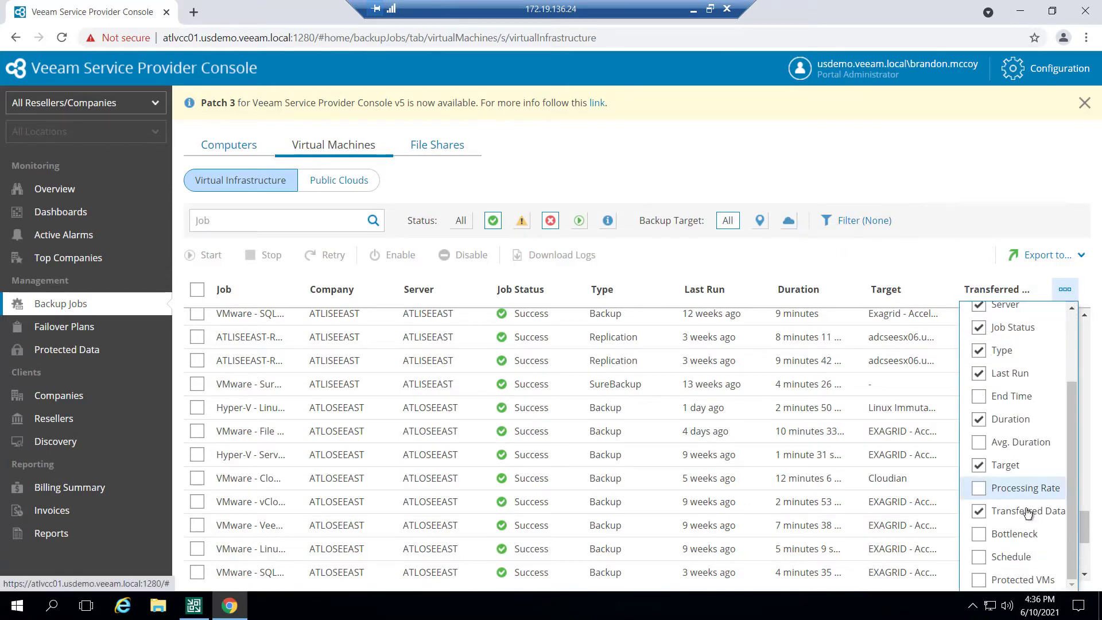
{"action": "scroll", "coordinate": [1027, 568], "scroll_direction": "up", "scroll_amount": 4}
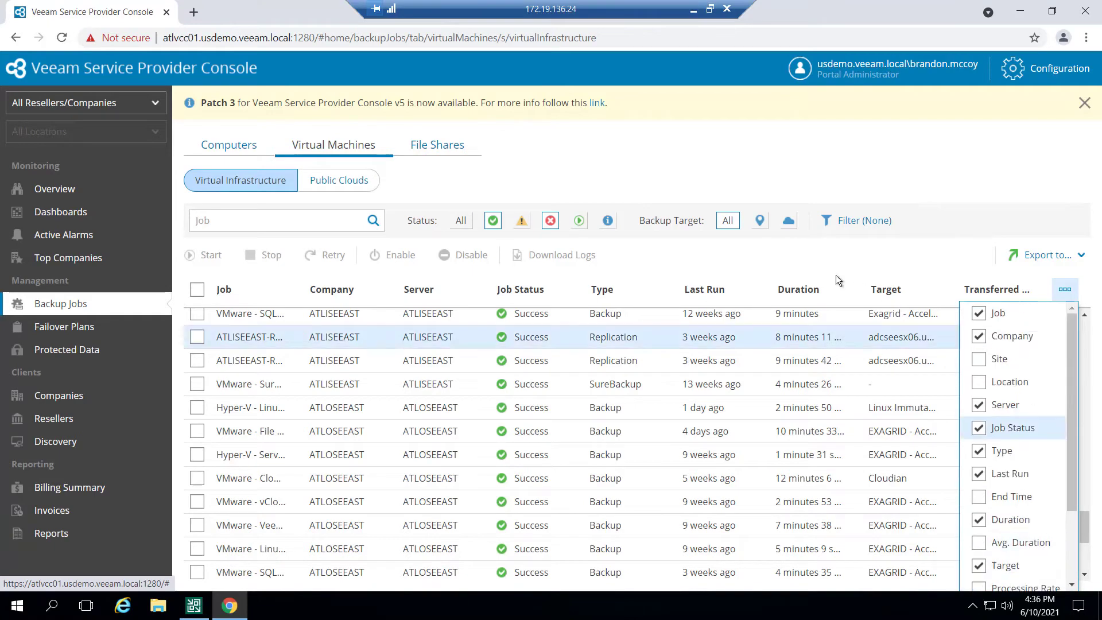
{"action": "left_click", "coordinate": [778, 256]}
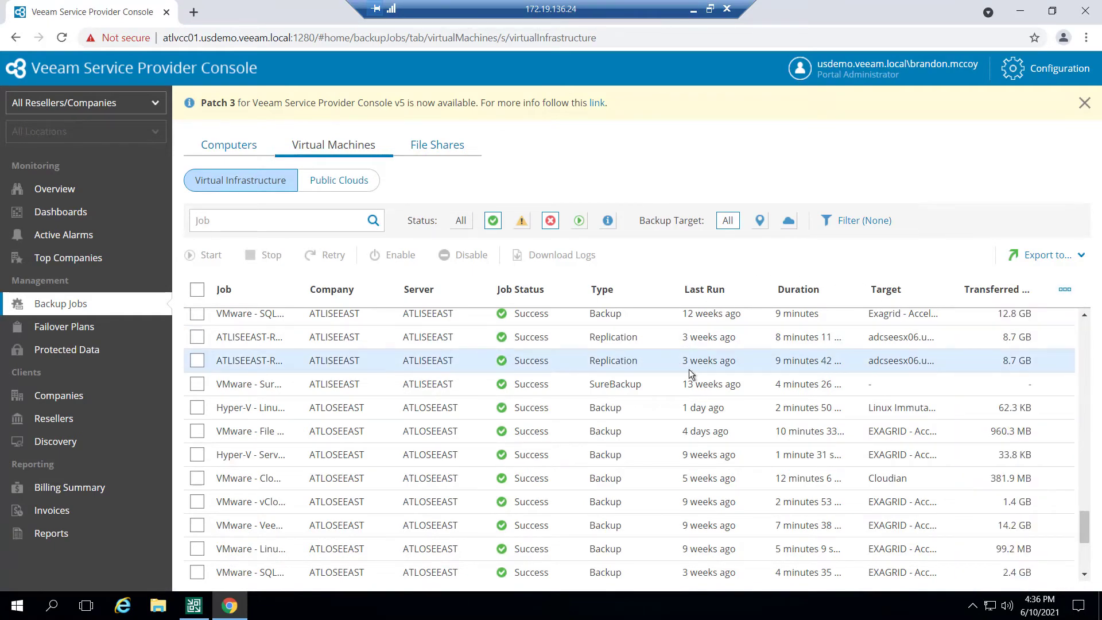
{"action": "scroll", "coordinate": [689, 369], "scroll_direction": "up", "scroll_amount": 3}
{"action": "scroll", "coordinate": [698, 378], "scroll_direction": "up", "scroll_amount": 5}
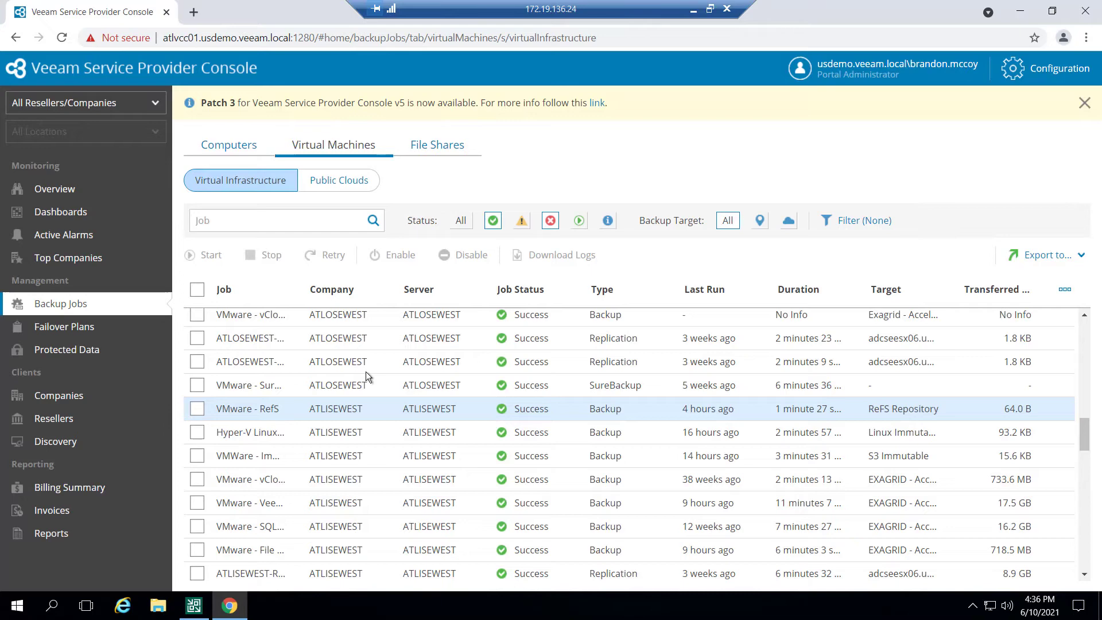
Step: Select and clear the first job and the failed BCJ - LInux VM job to reveal Start/Disable
{"action": "left_click", "coordinate": [197, 316]}
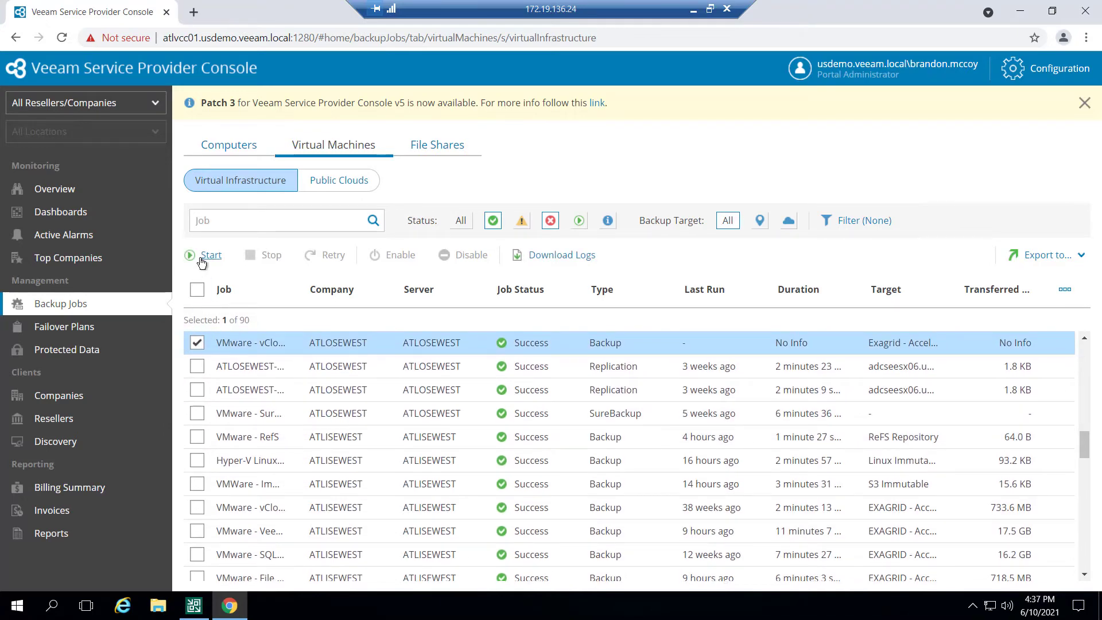
{"action": "left_click", "coordinate": [198, 342]}
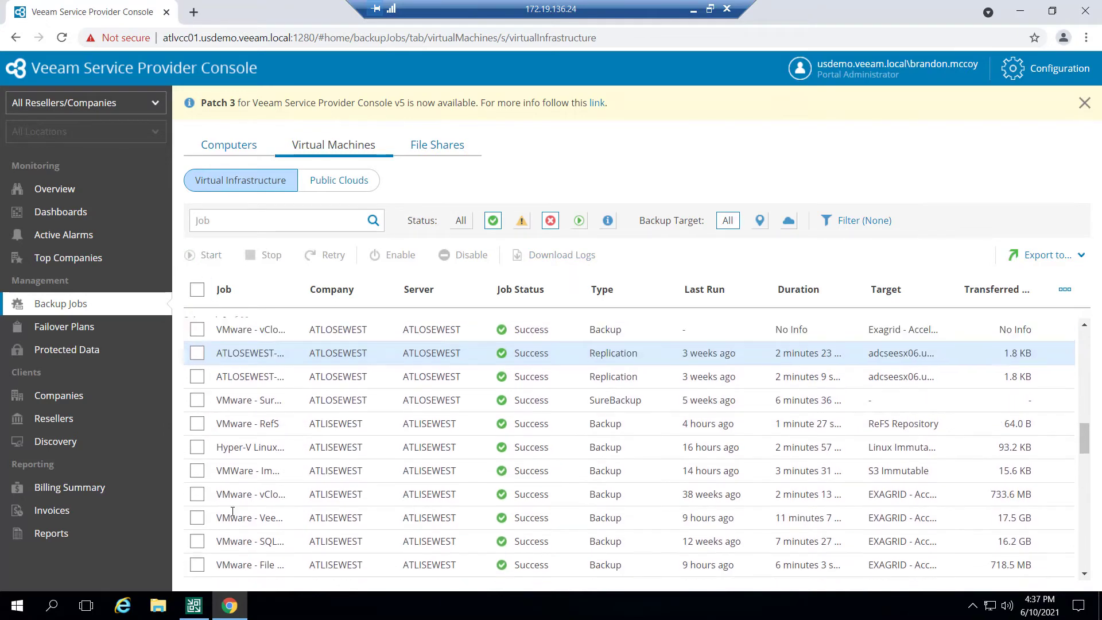
{"action": "scroll", "coordinate": [231, 504], "scroll_direction": "down", "scroll_amount": 10}
{"action": "scroll", "coordinate": [230, 504], "scroll_direction": "down", "scroll_amount": 5}
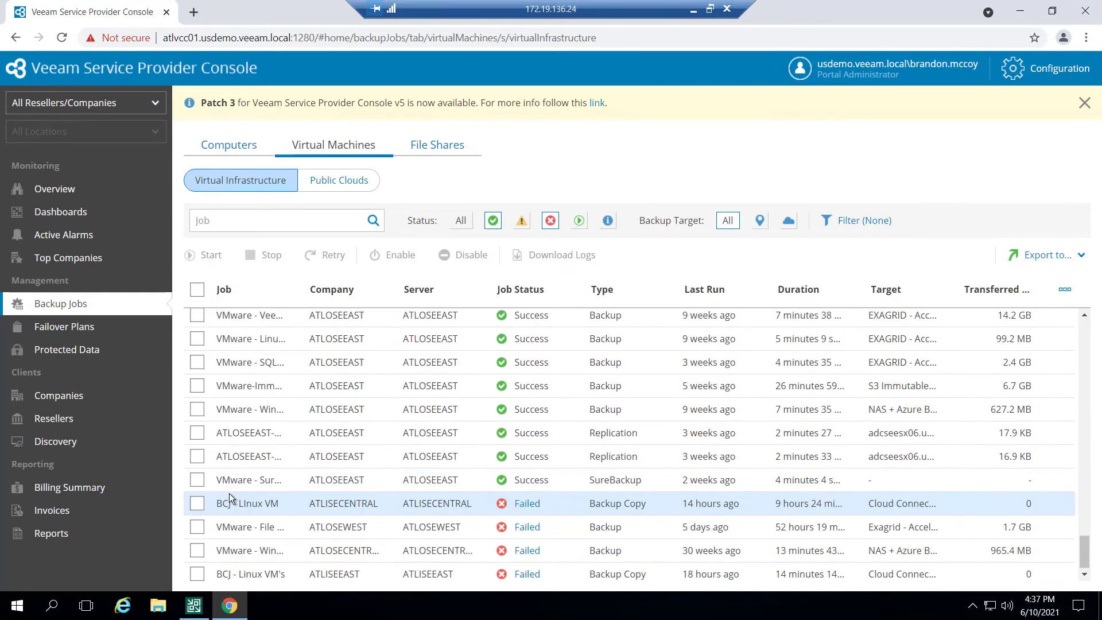
{"action": "left_click", "coordinate": [196, 508]}
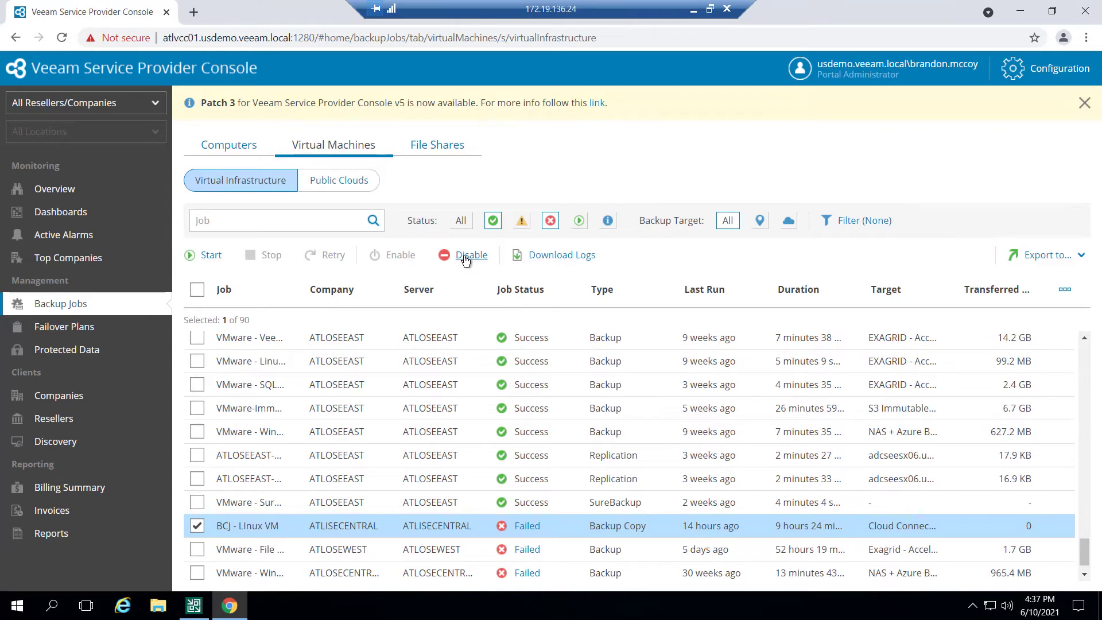
{"action": "left_click", "coordinate": [198, 527]}
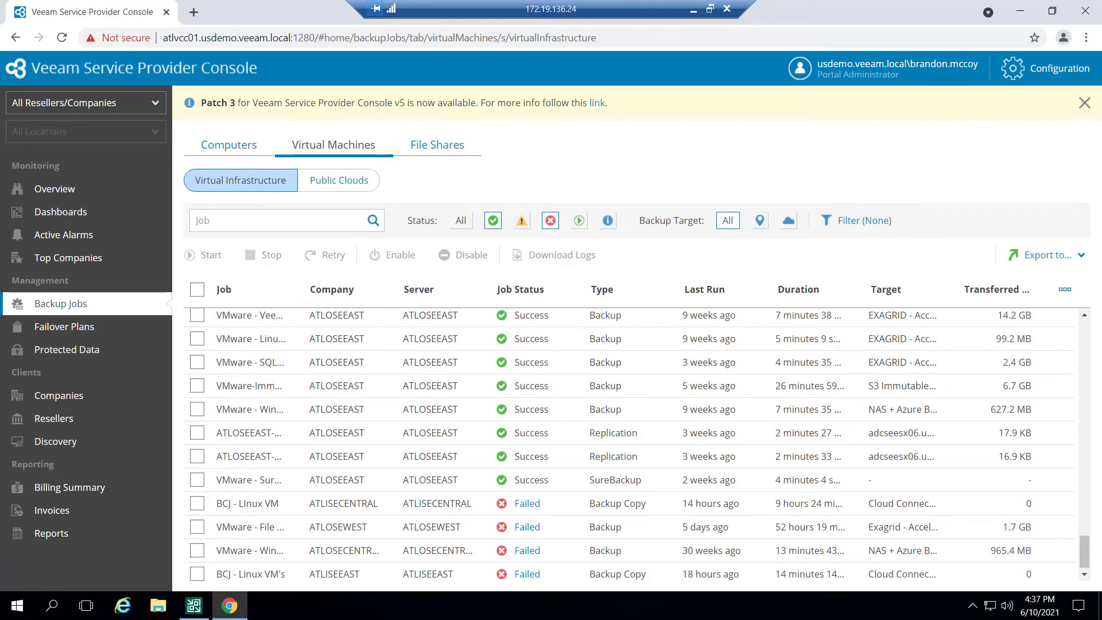
Step: Open Protected Data for virtual machines and select the first 8.0 GB ATLCLOUD cloud VM
{"action": "left_click", "coordinate": [77, 351]}
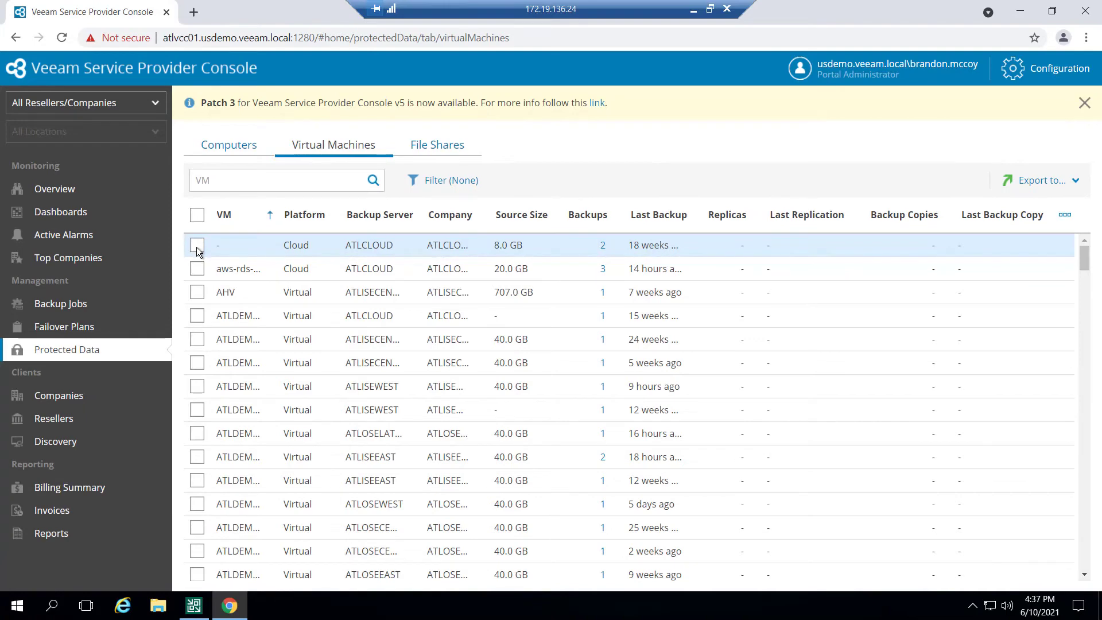
{"action": "left_click", "coordinate": [197, 247]}
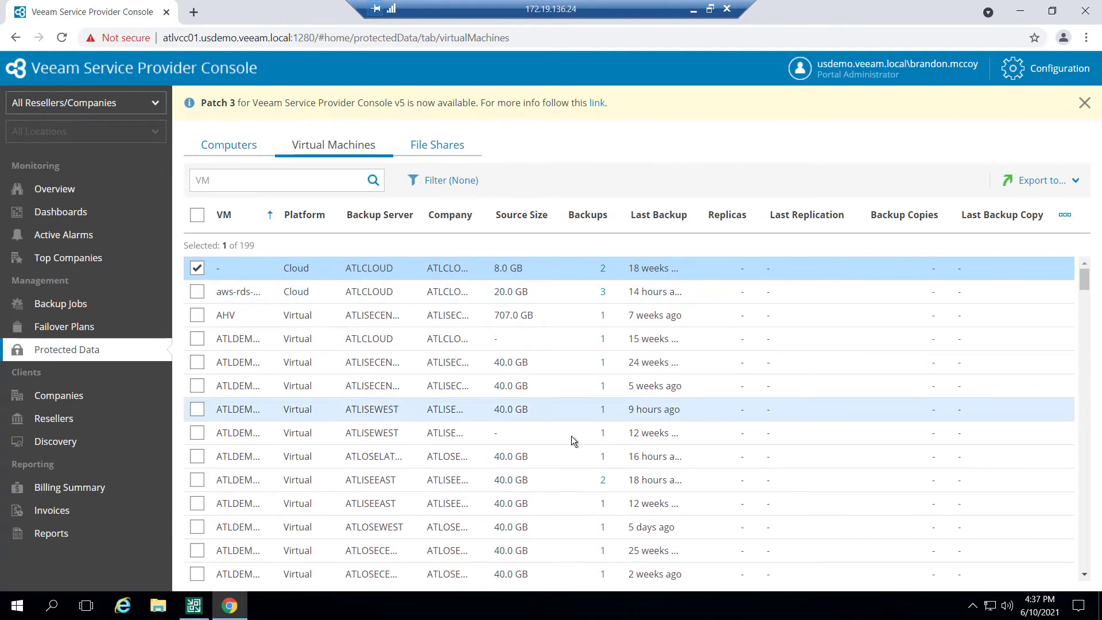
Step: Review the VM's two backups and the first job's restore points, including the 871.9 MB size, then close both
{"action": "left_click", "coordinate": [603, 270]}
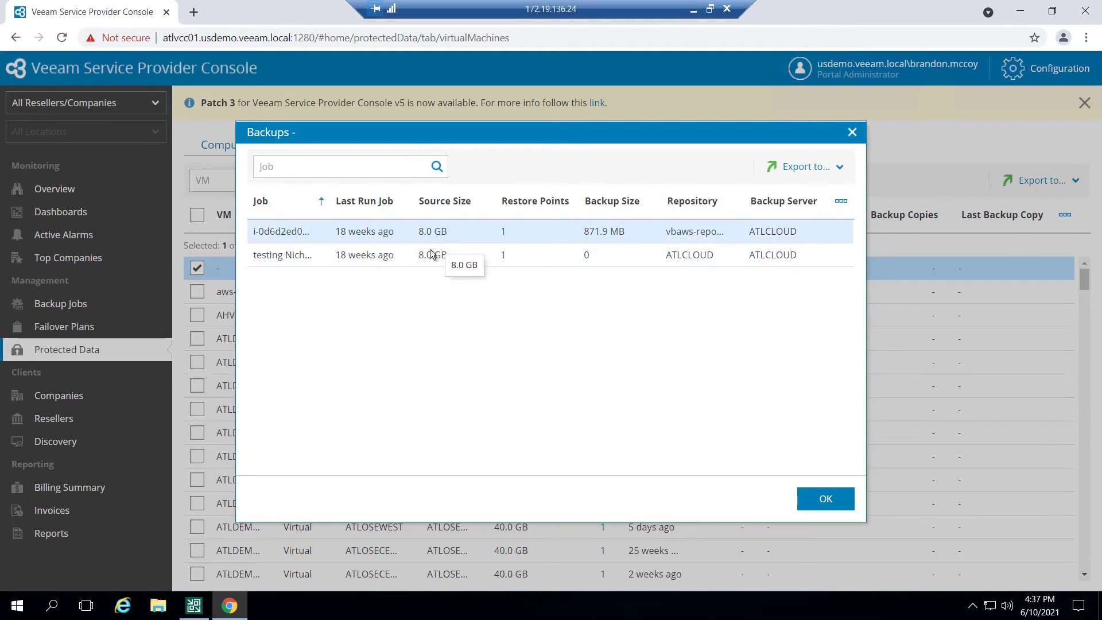
{"action": "left_click", "coordinate": [503, 232]}
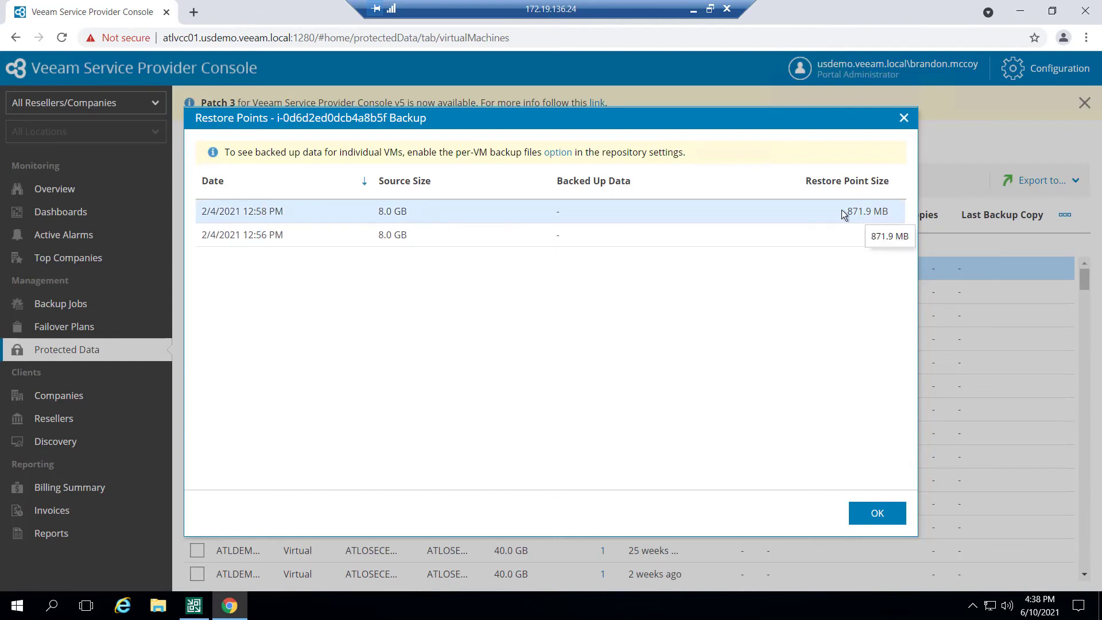
{"action": "left_click_drag", "start_coordinate": [839, 212], "coordinate": [896, 213]}
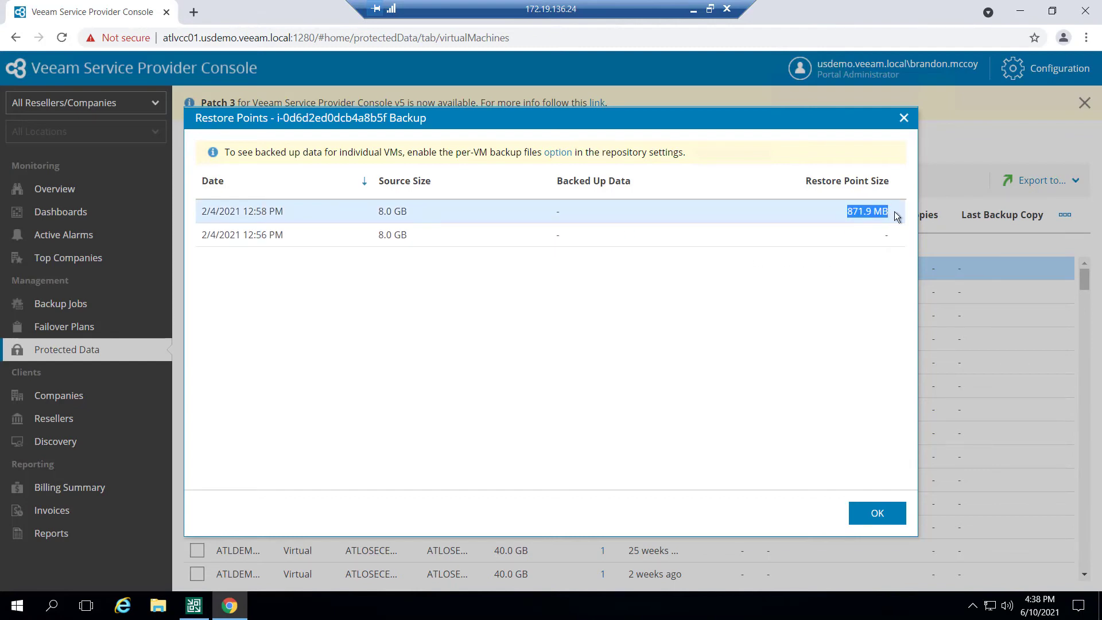
{"action": "left_click", "coordinate": [877, 514]}
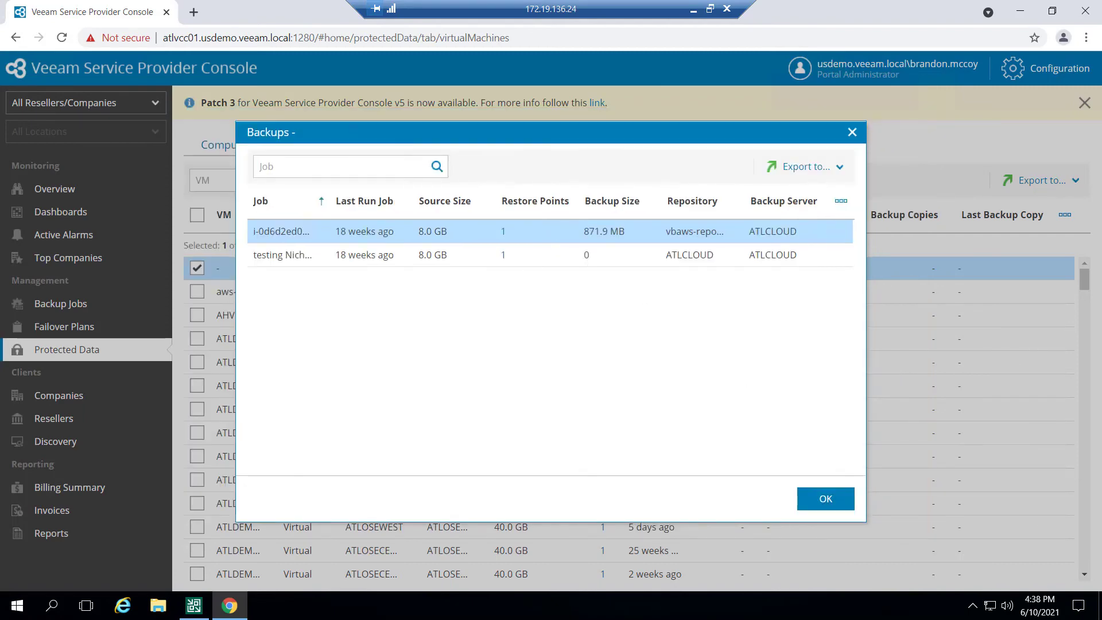
{"action": "left_click", "coordinate": [825, 498]}
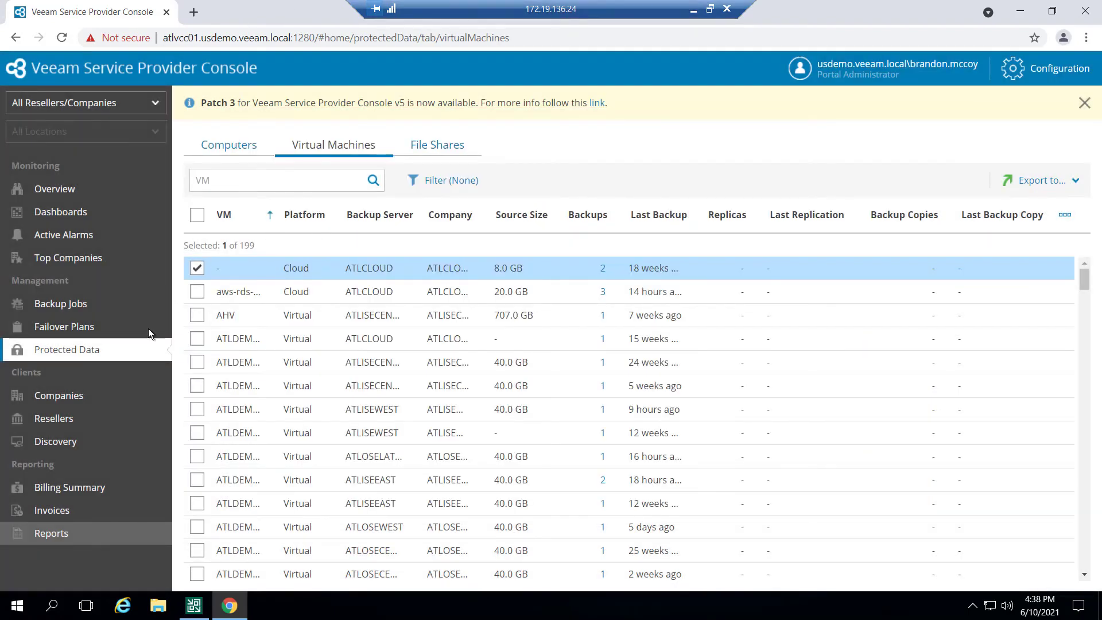
Step: Show the Discovered Backup Servers list under Discovery and select the ATLISECENTRAL server
{"action": "left_click", "coordinate": [91, 444]}
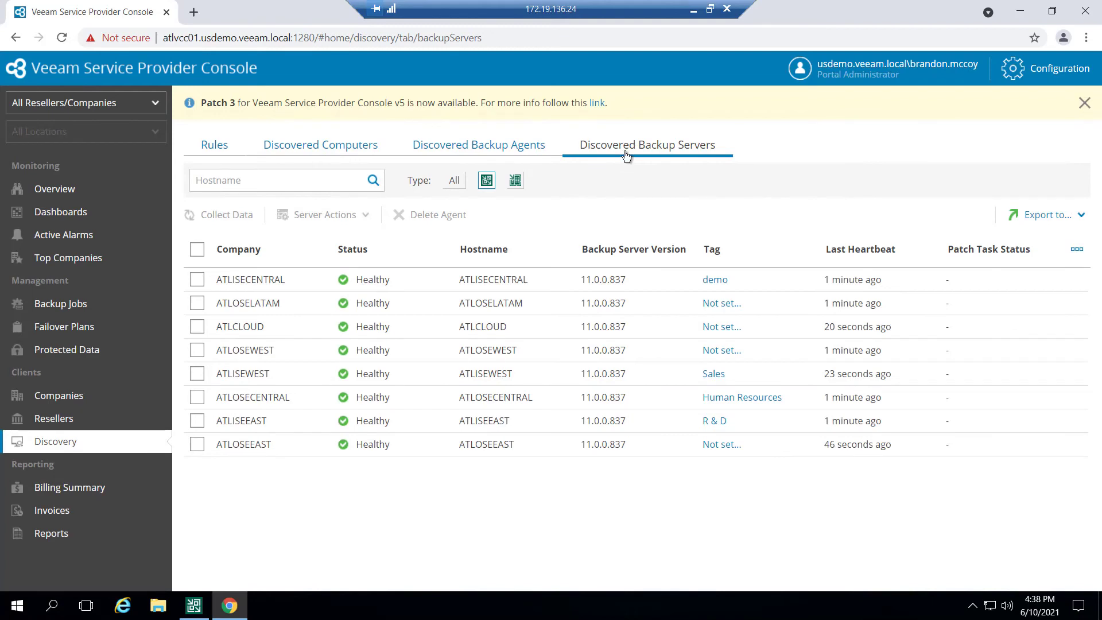
{"action": "left_click", "coordinate": [197, 280]}
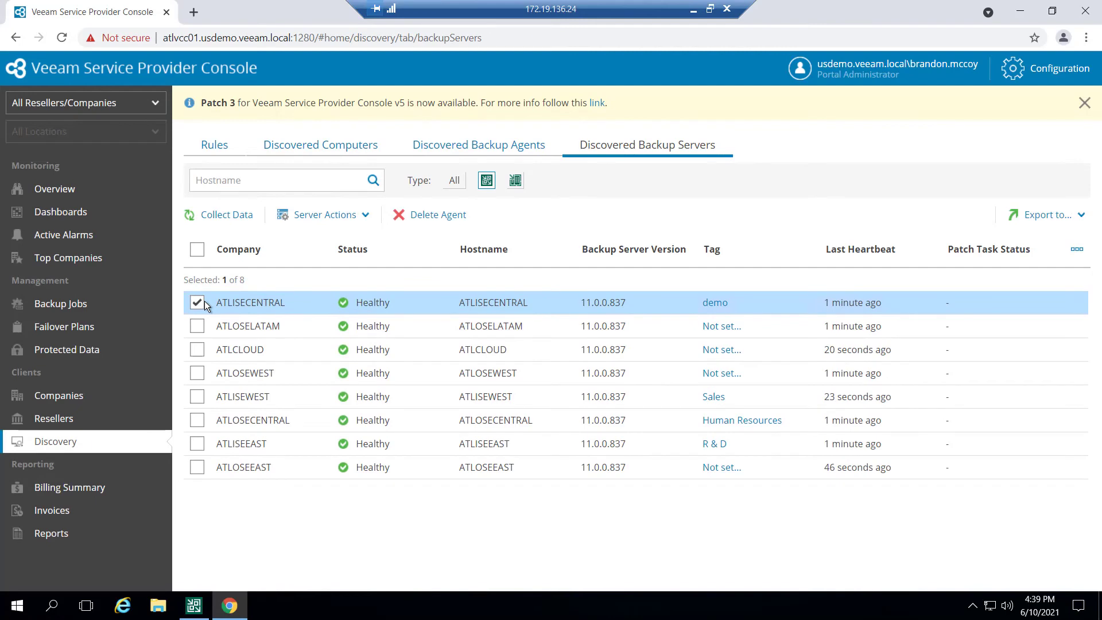
Step: Open Set Location for ATLISECENTRAL and expand its Locations list (Default location, location 2)
{"action": "left_click", "coordinate": [363, 223]}
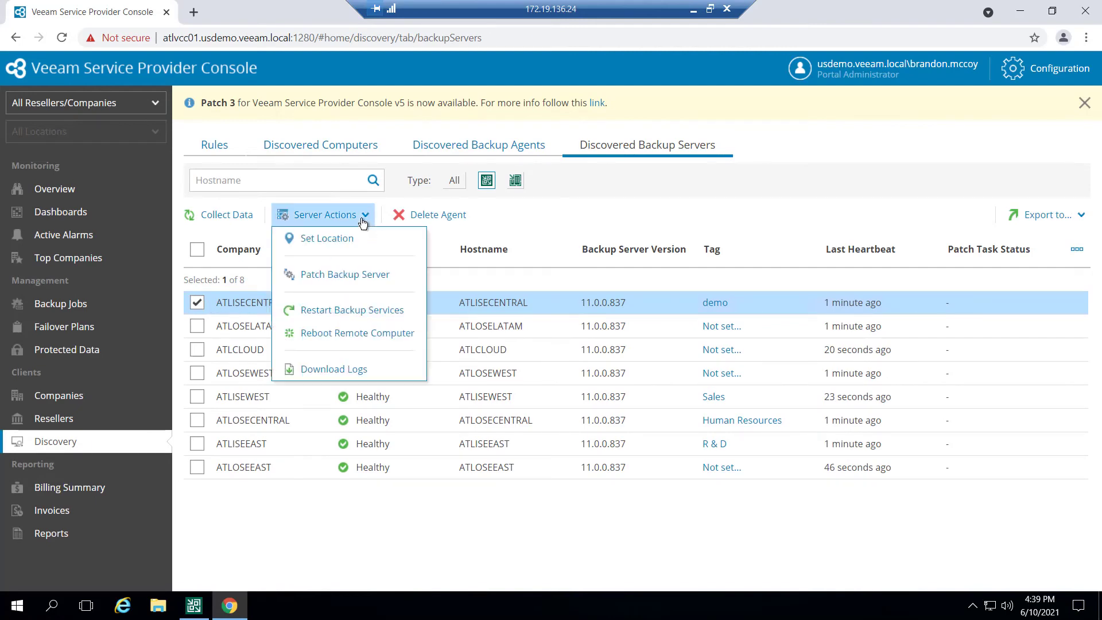
{"action": "left_click", "coordinate": [325, 240]}
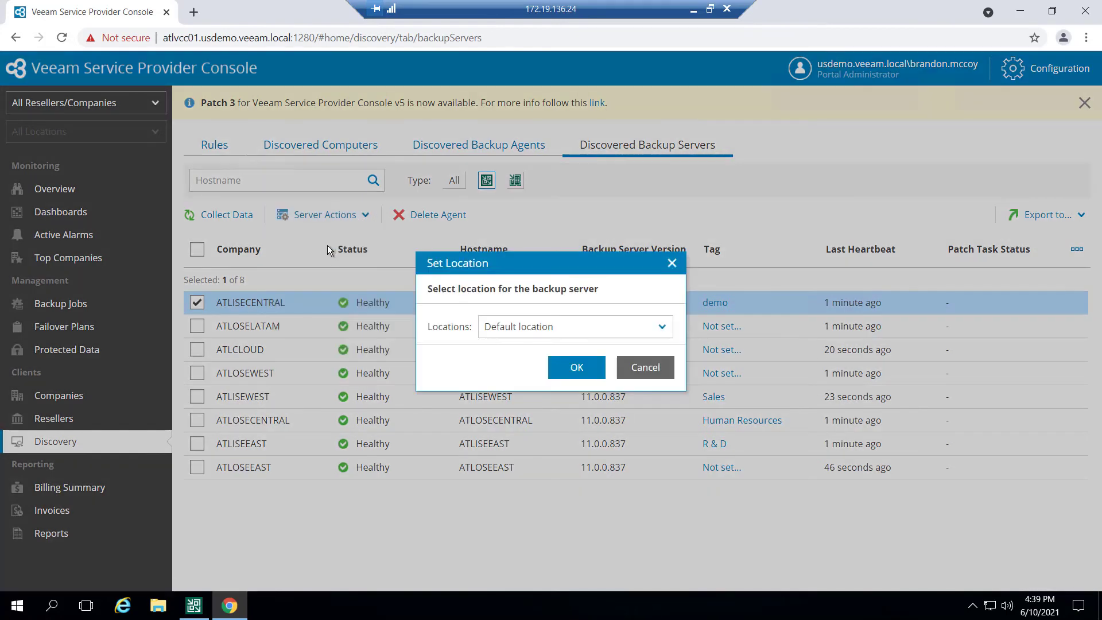
{"action": "left_click", "coordinate": [662, 328]}
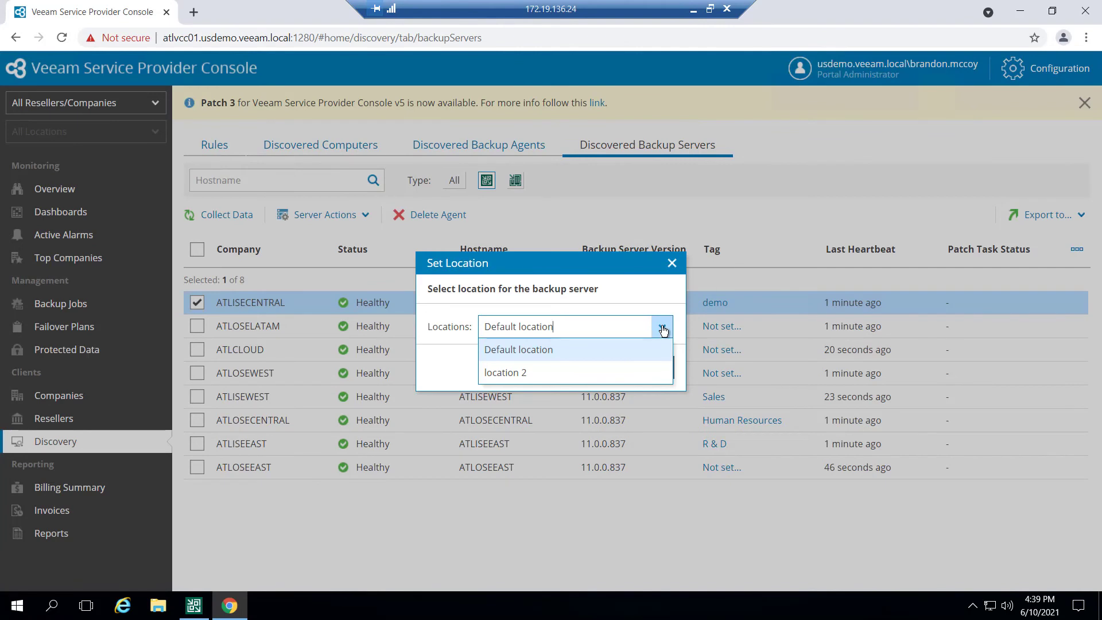
Step: Cancel Set Location without changing the location, then reopen the Server Actions menu
{"action": "left_click", "coordinate": [662, 327]}
{"action": "left_click", "coordinate": [672, 264]}
{"action": "left_click", "coordinate": [329, 216]}
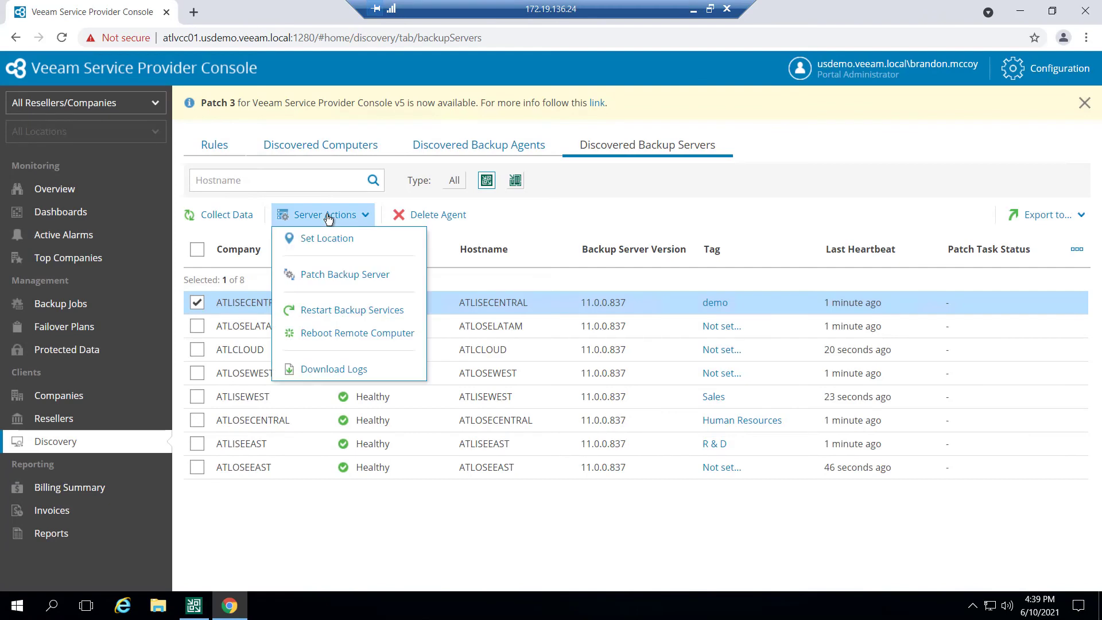